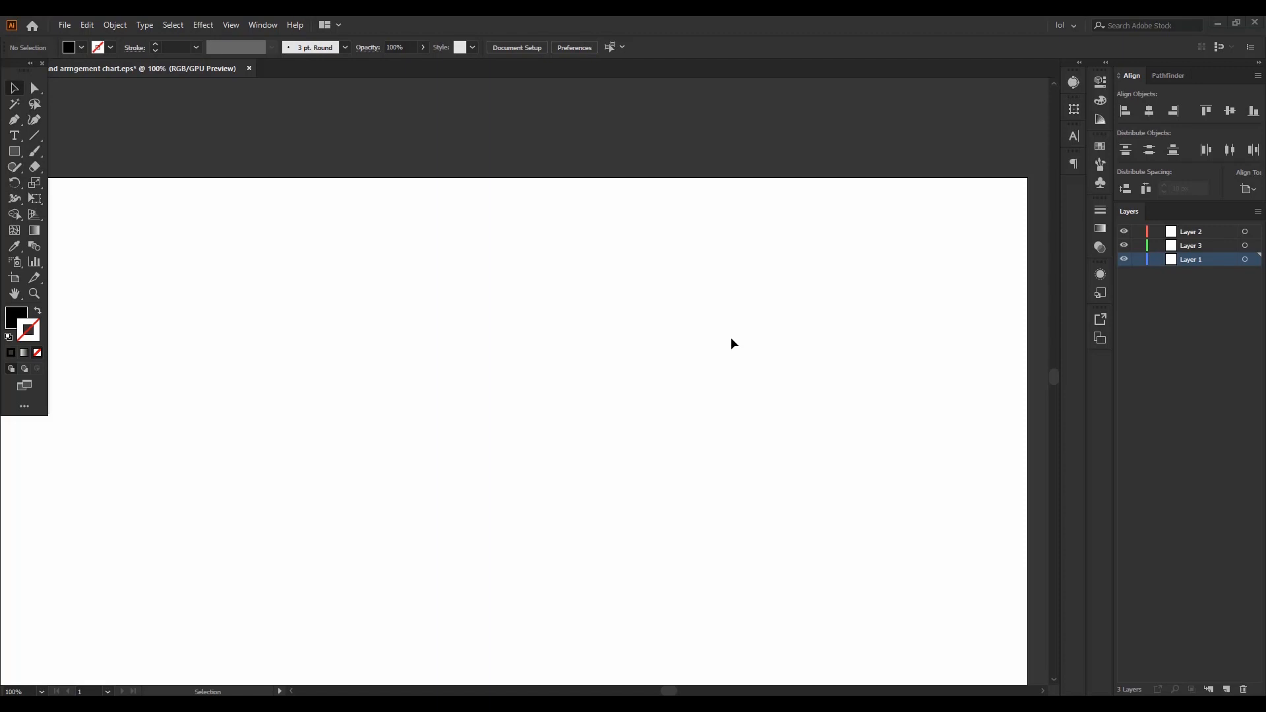
Place a placeholder text line near the top of the artboard and enlarge it proportionally to about 104 pt
{"action": "left_click", "coordinate": [14, 137]}
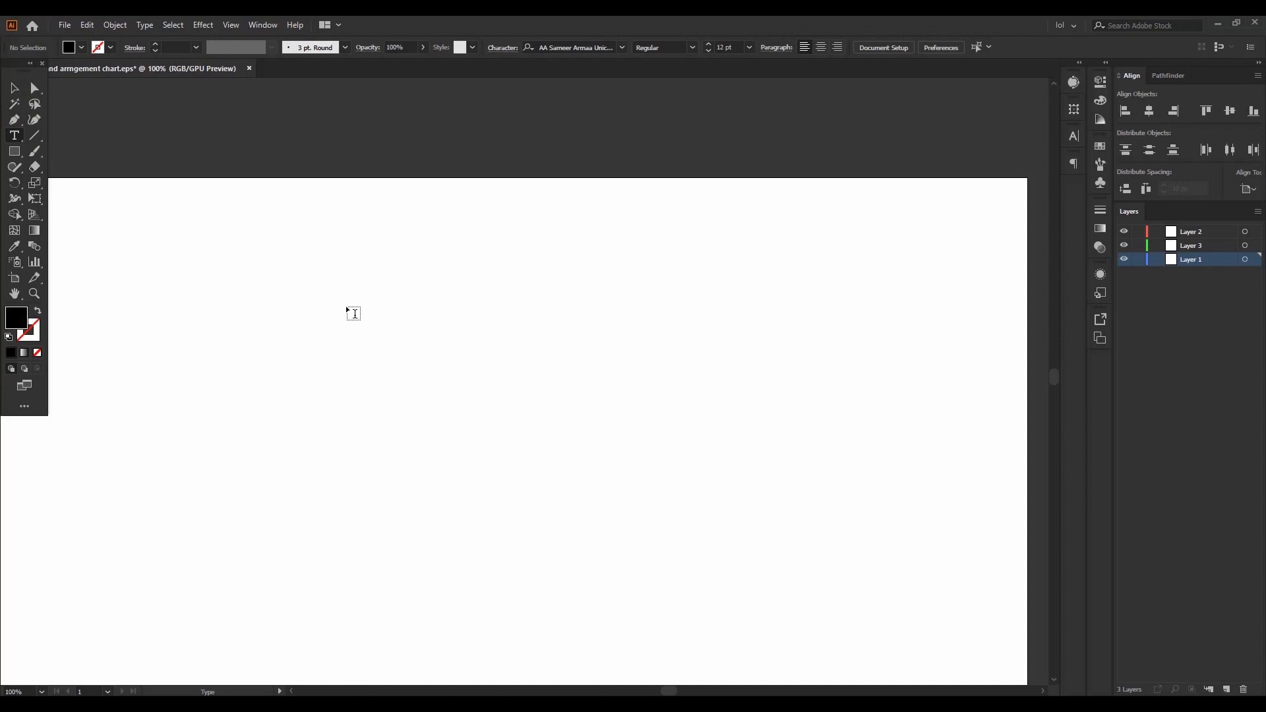
{"action": "left_click", "coordinate": [346, 306]}
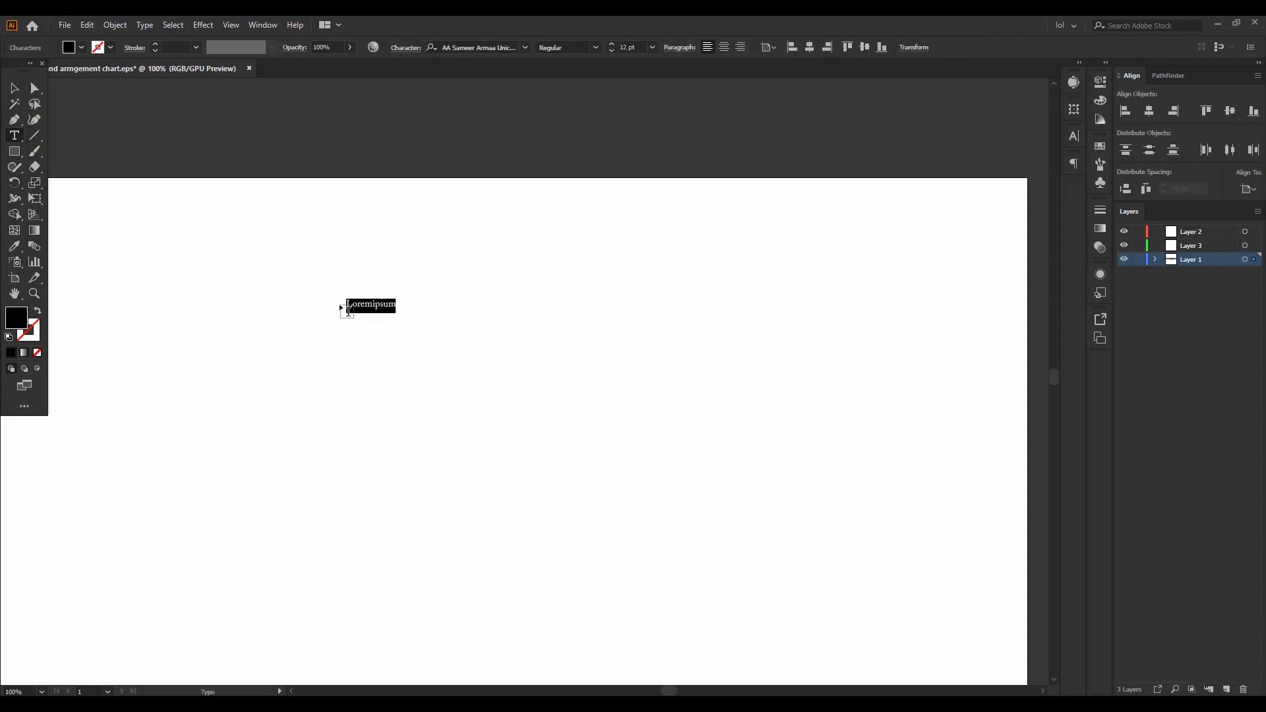
{"action": "left_click", "coordinate": [11, 91]}
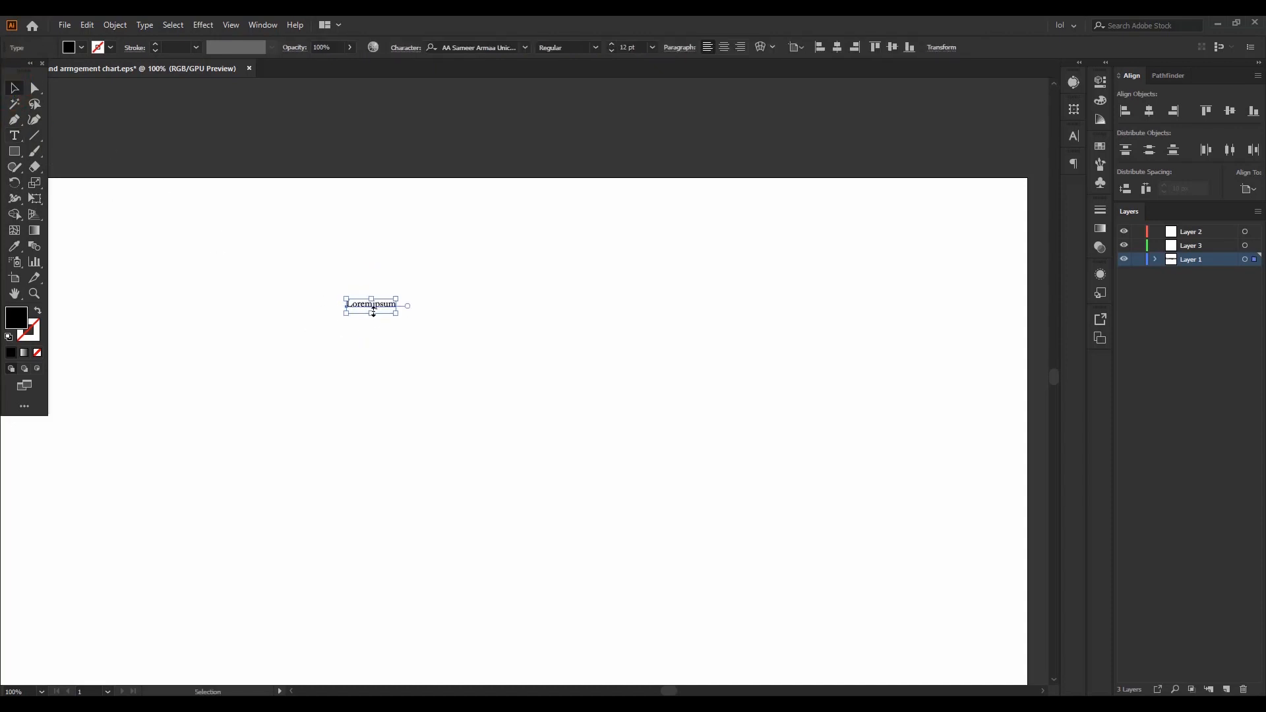
{"action": "left_click_drag", "start_coordinate": [371, 313], "coordinate": [373, 368]}
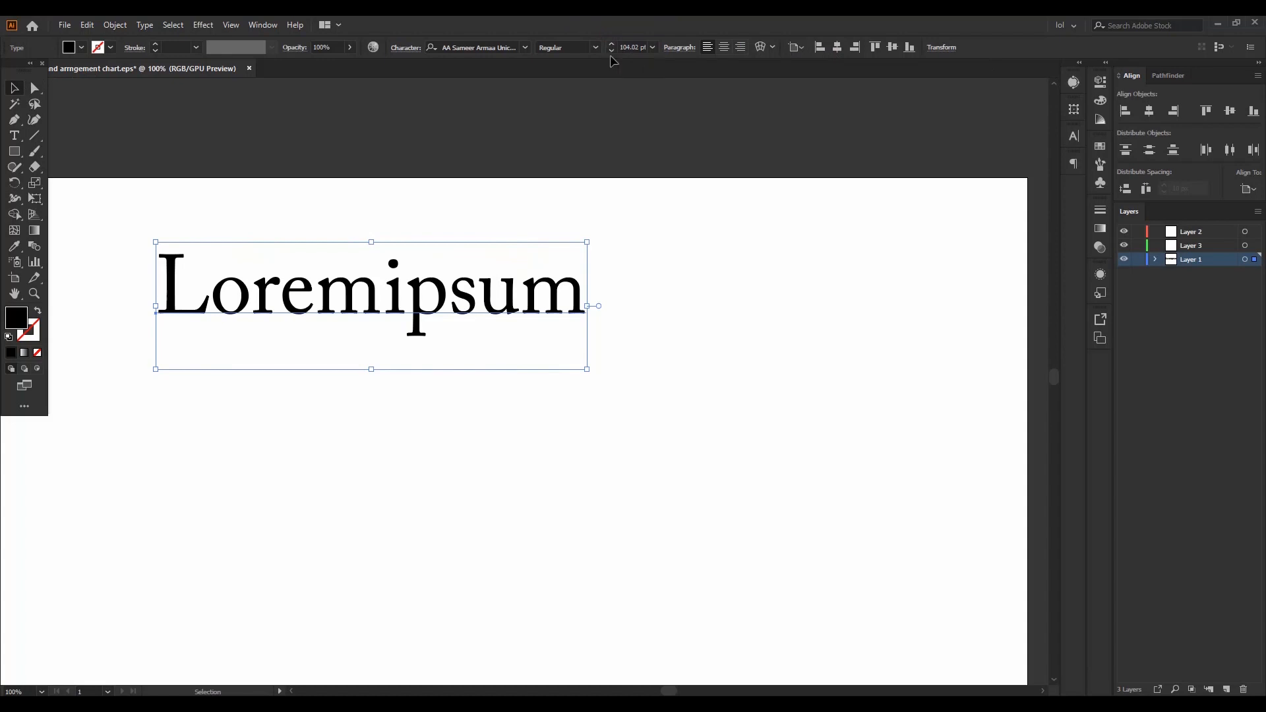
Show the Character settings for the placeholder text and set its font size to 113 pt
{"action": "left_click", "coordinate": [485, 206]}
{"action": "left_click", "coordinate": [440, 292]}
{"action": "key", "text": "ctrl"}
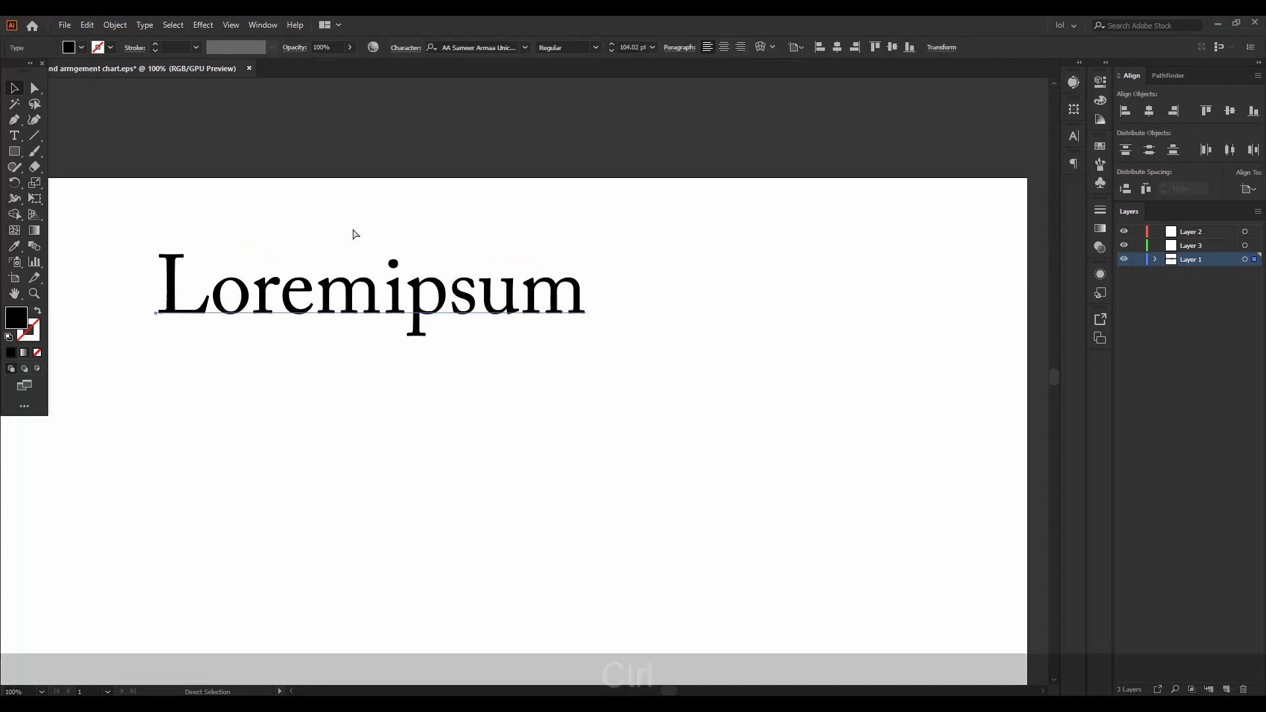
{"action": "key", "text": "ctrl+t"}
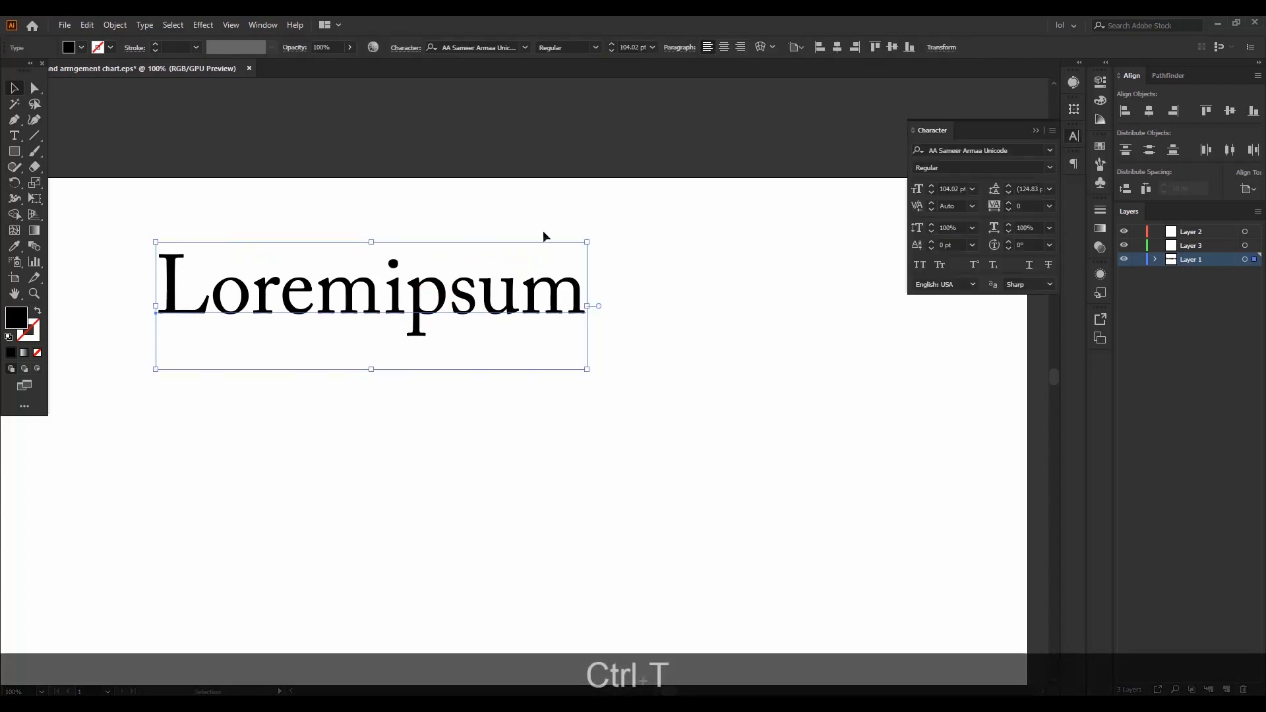
{"action": "left_click", "coordinate": [931, 186]}
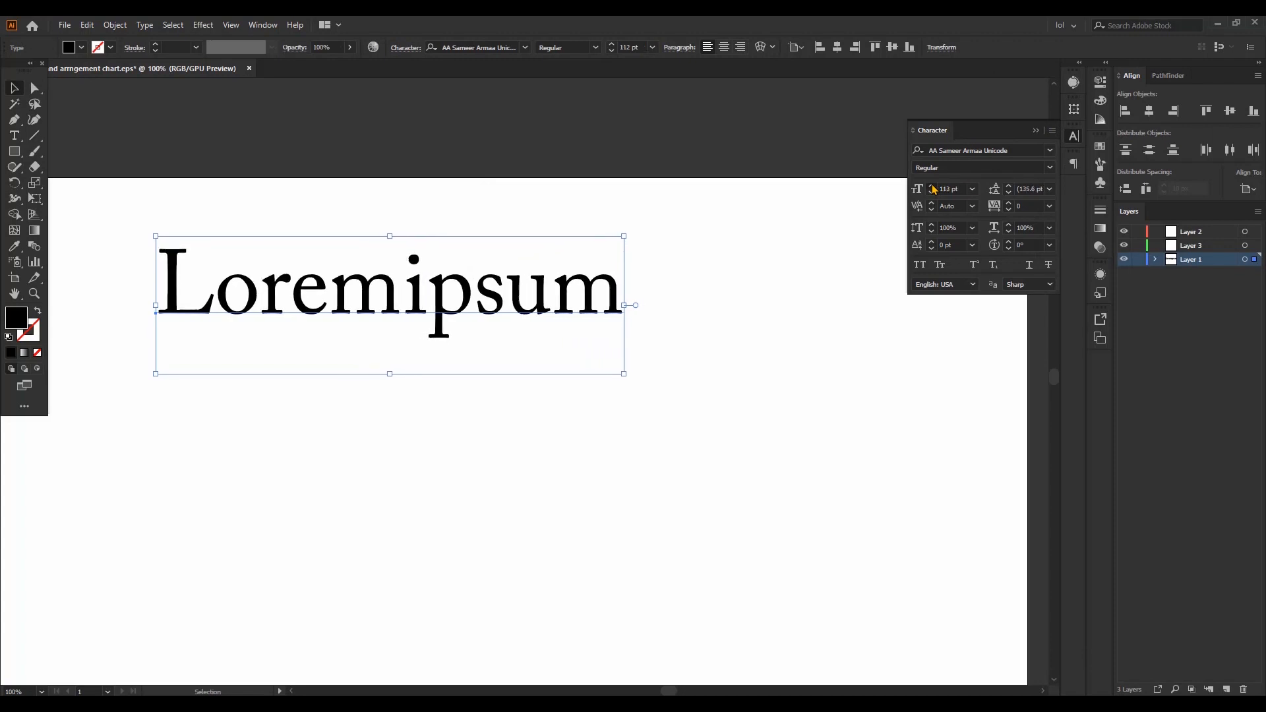
{"action": "left_click", "coordinate": [931, 194]}
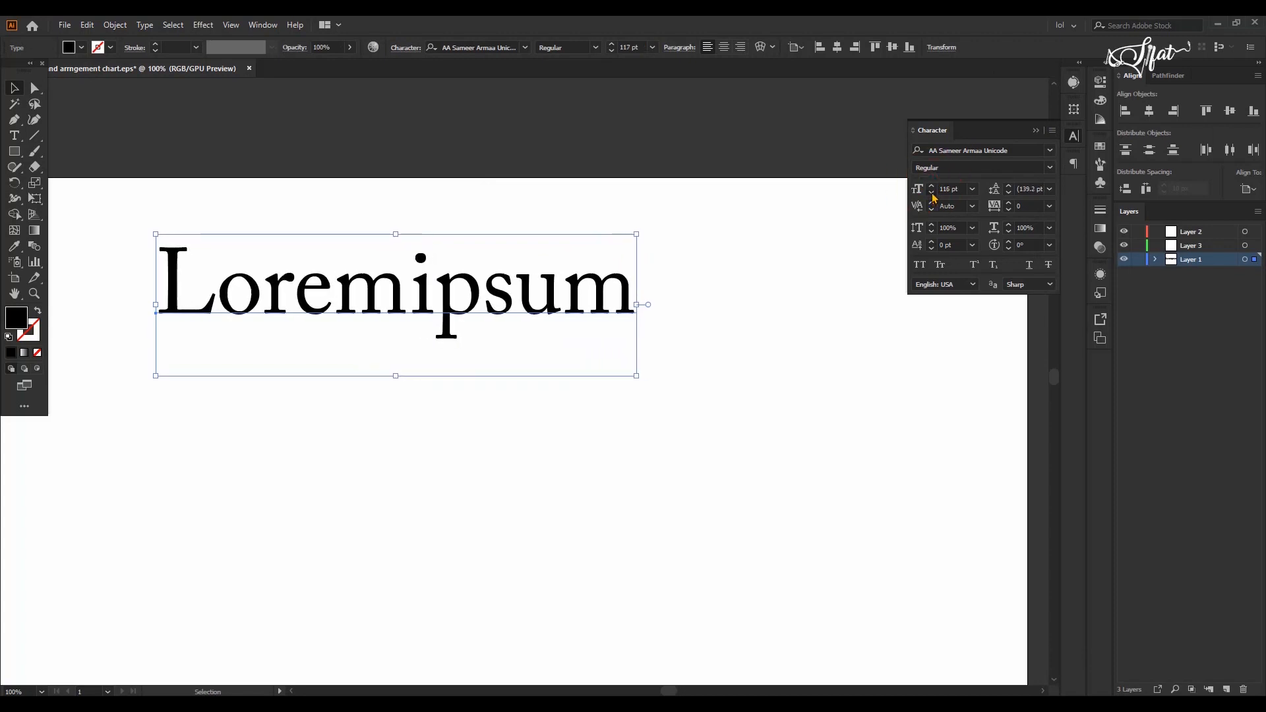
Set the placeholder text's tracking to 8 and, after trying a taller vertical scale, return that scale to 100%
{"action": "left_click", "coordinate": [1010, 203]}
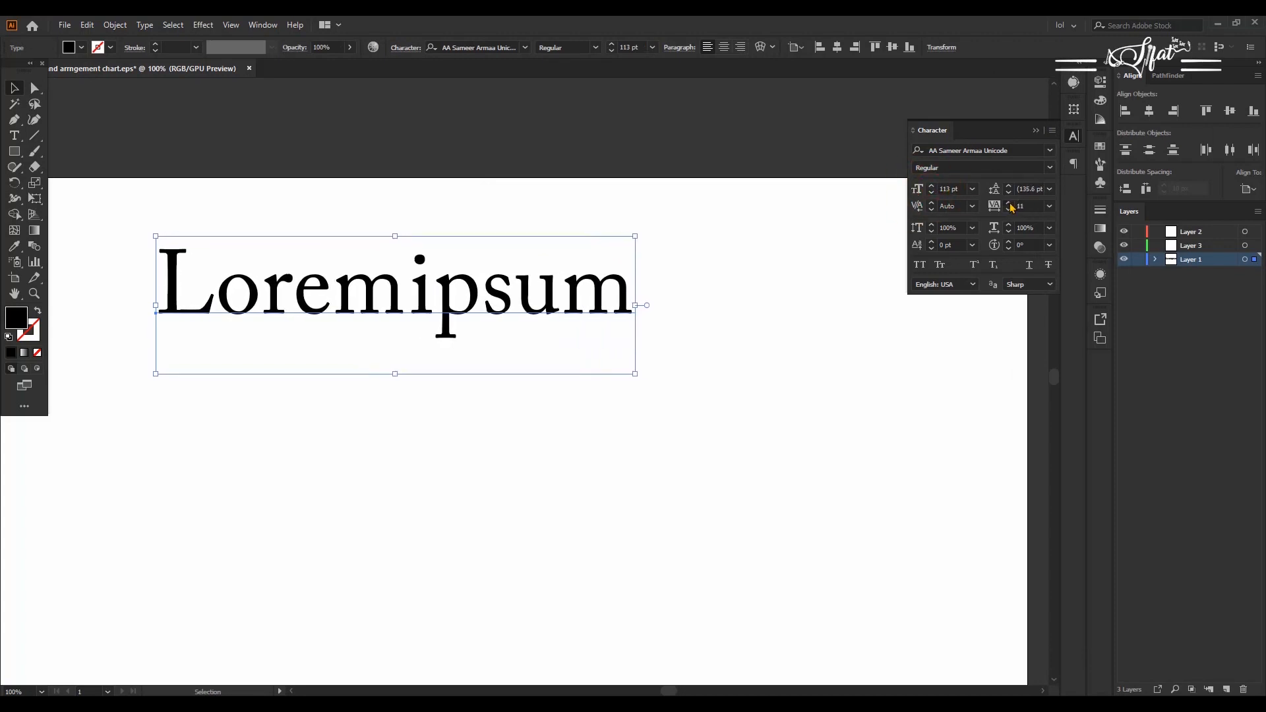
{"action": "left_click", "coordinate": [1010, 204]}
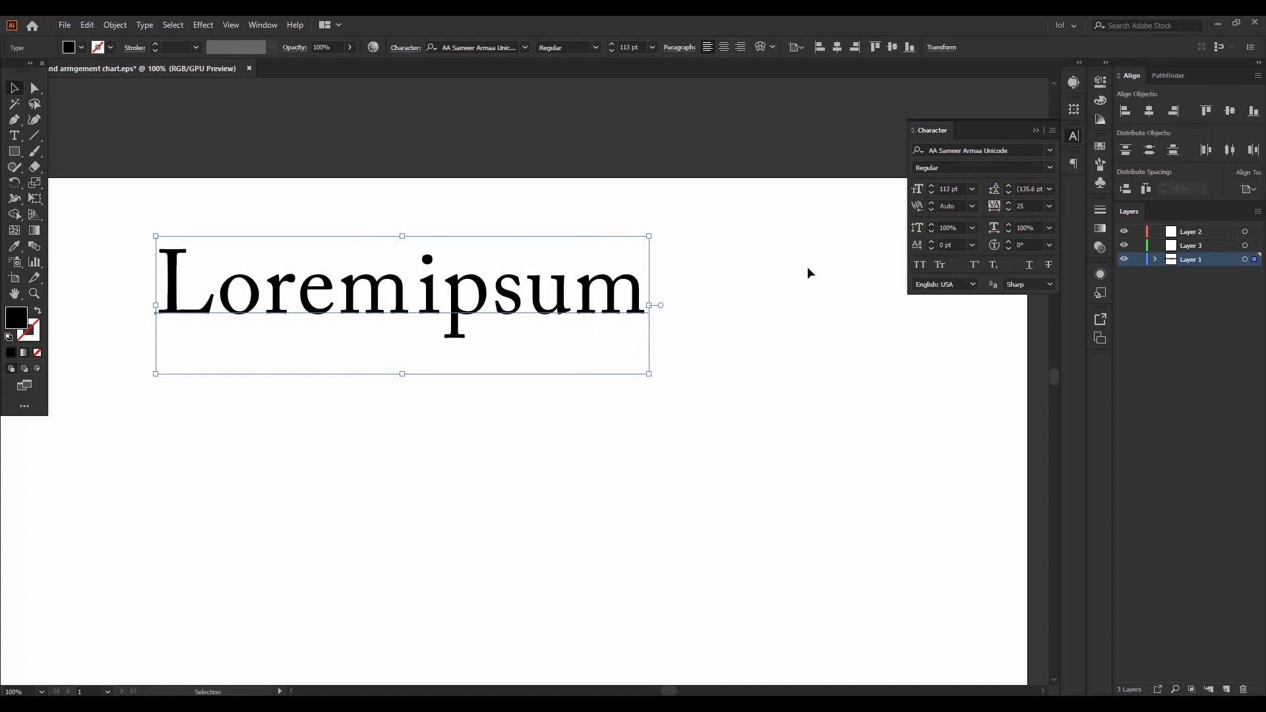
{"action": "left_click", "coordinate": [1008, 211]}
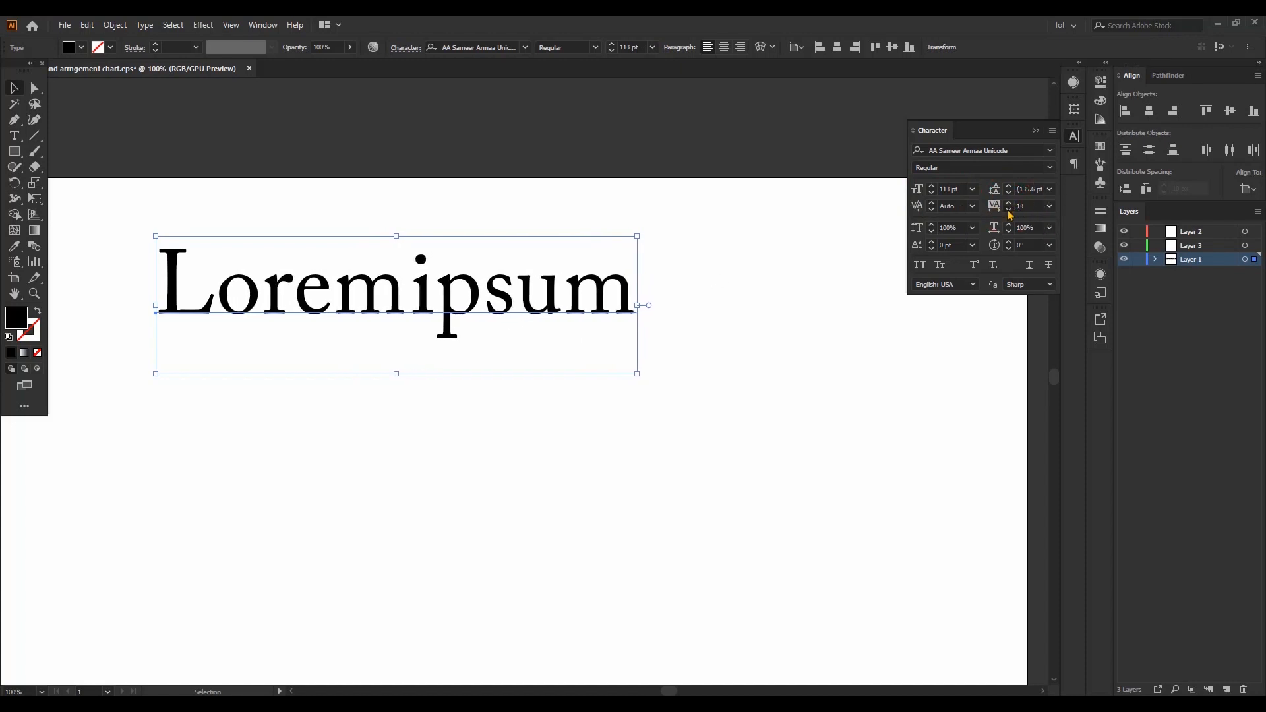
{"action": "left_click", "coordinate": [932, 228]}
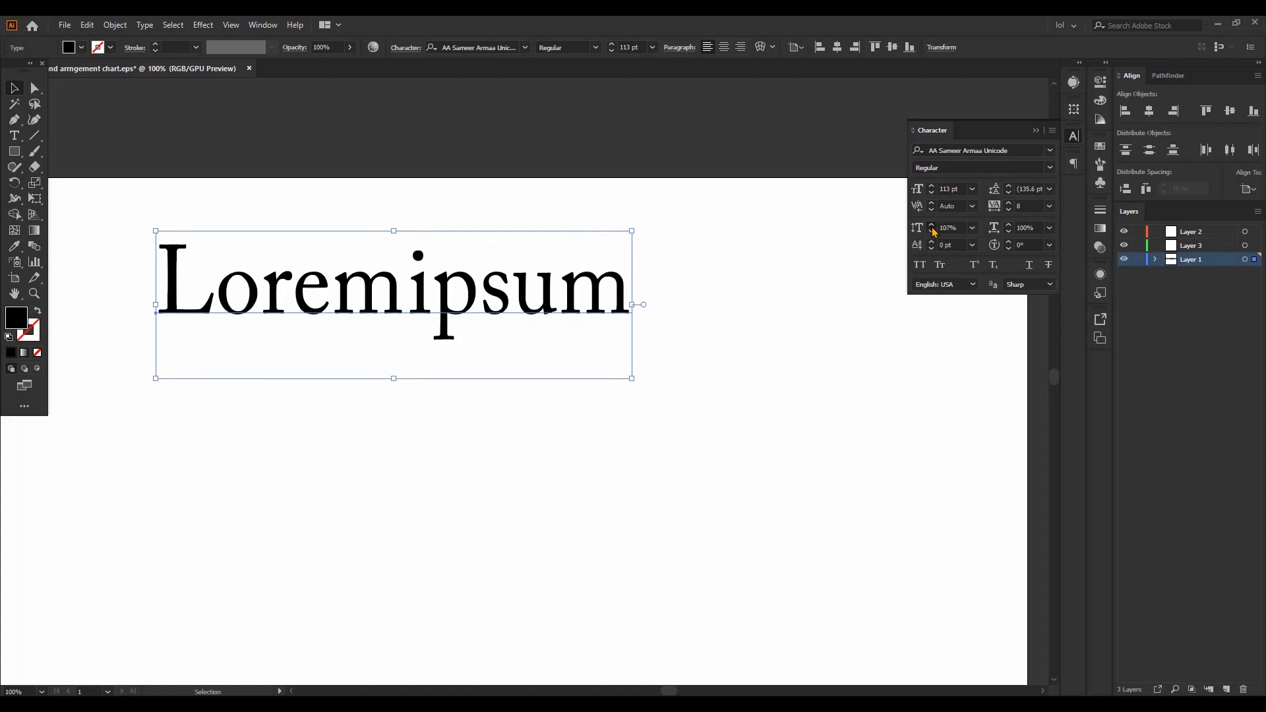
{"action": "left_click", "coordinate": [931, 232]}
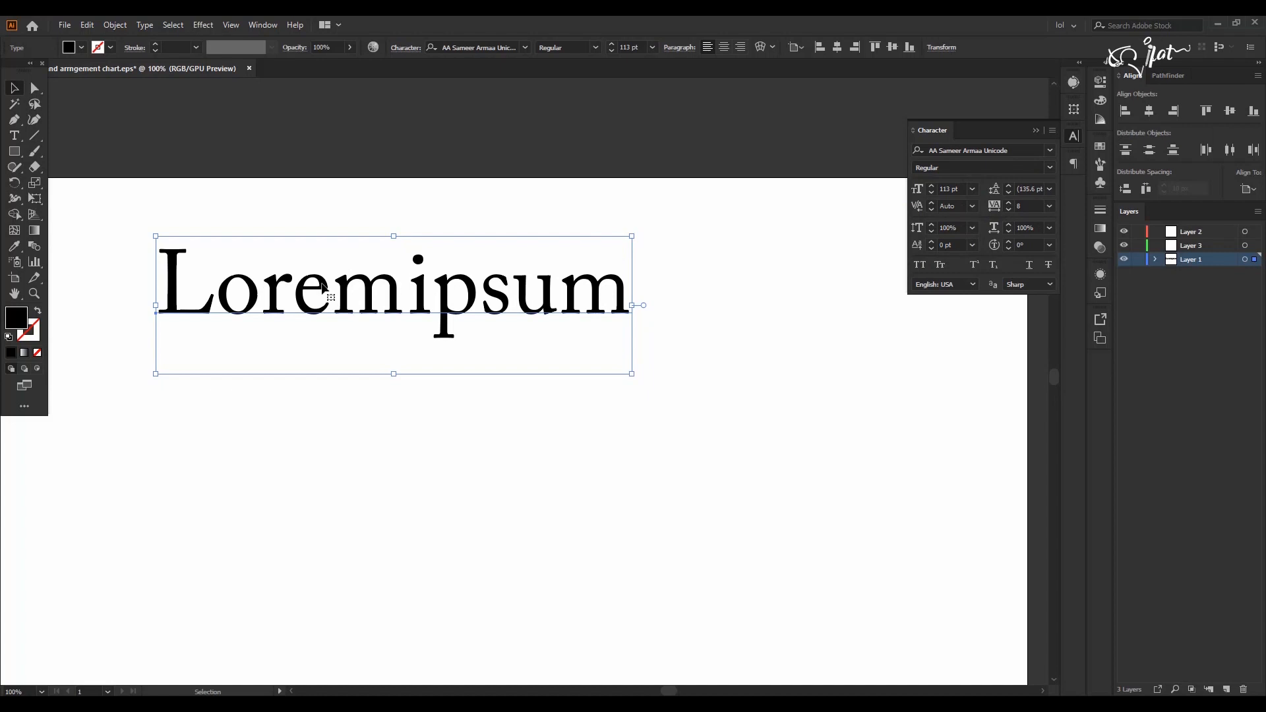
Try All Caps and Small Caps on the placeholder text, undoing each one
{"action": "left_click", "coordinate": [922, 265]}
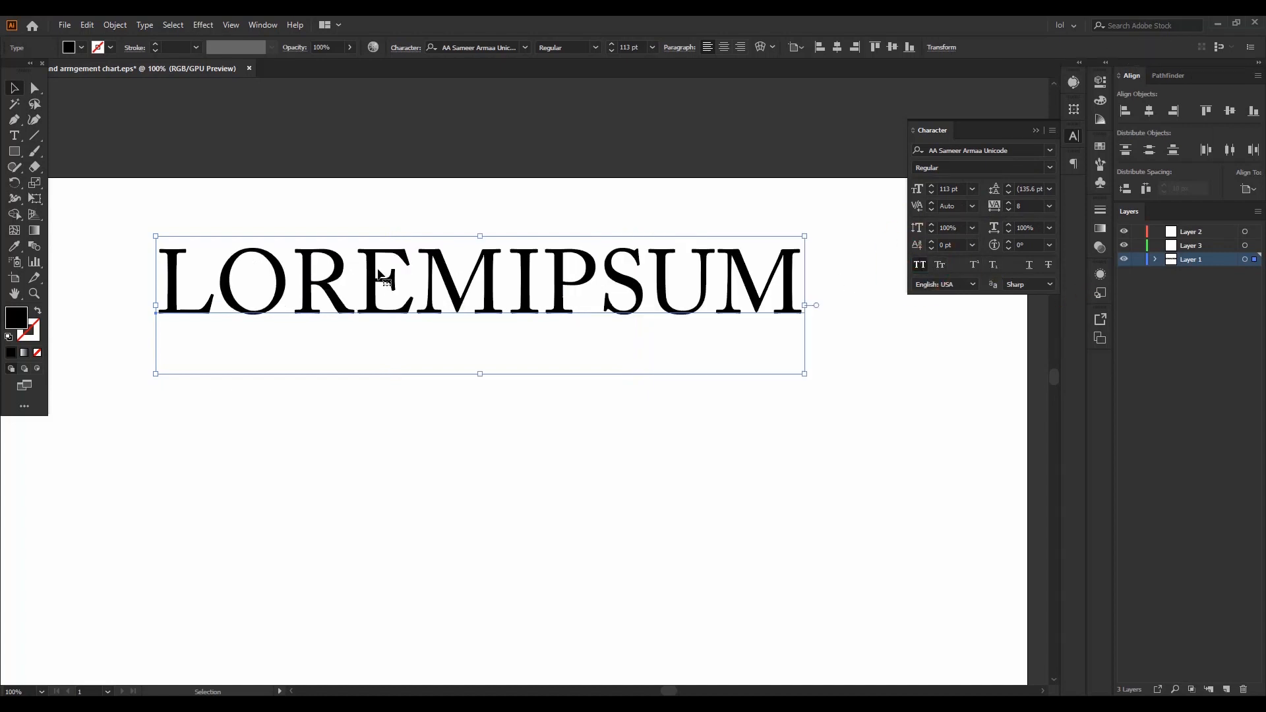
{"action": "key", "text": "ctrl+z"}
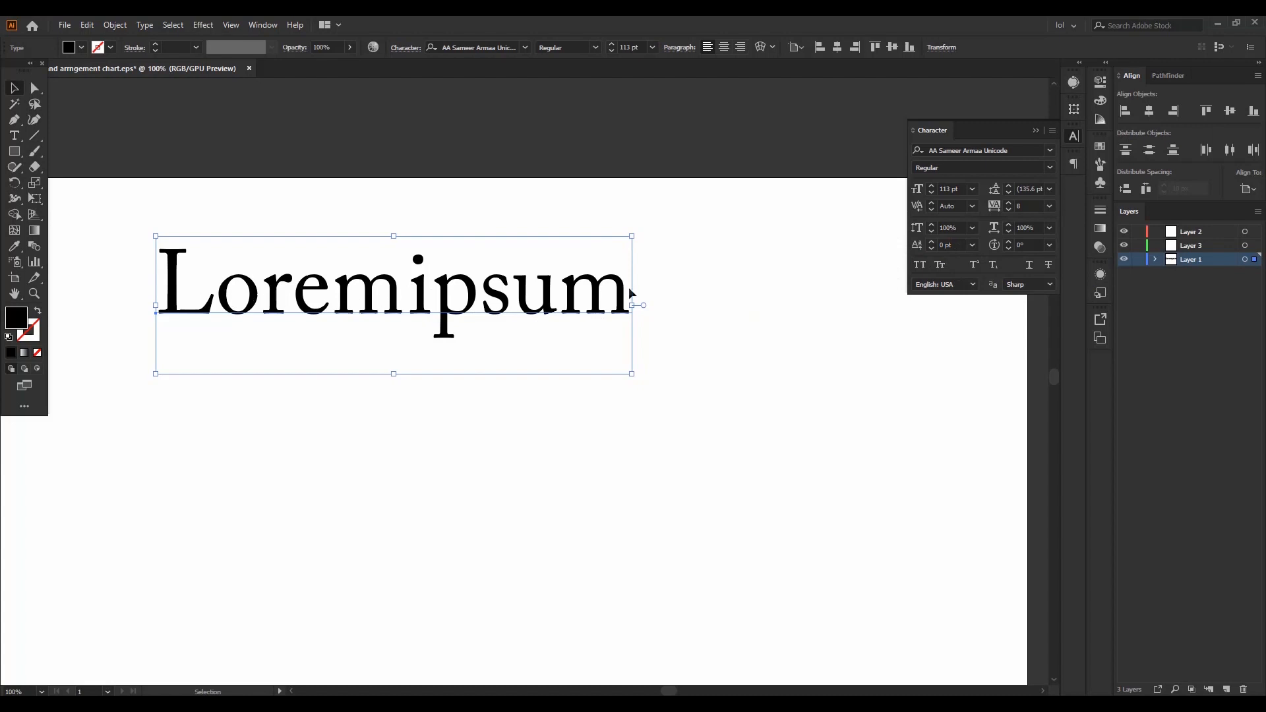
{"action": "left_click", "coordinate": [941, 267]}
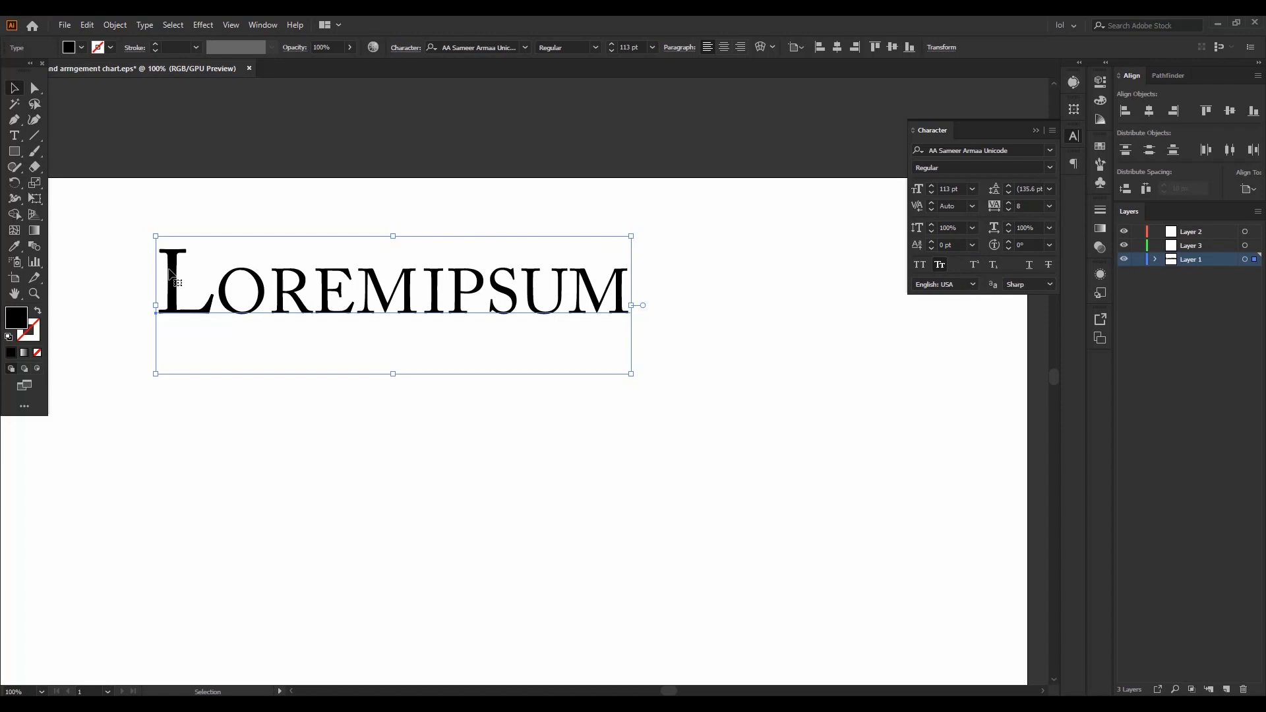
{"action": "key", "text": "ctrl+z"}
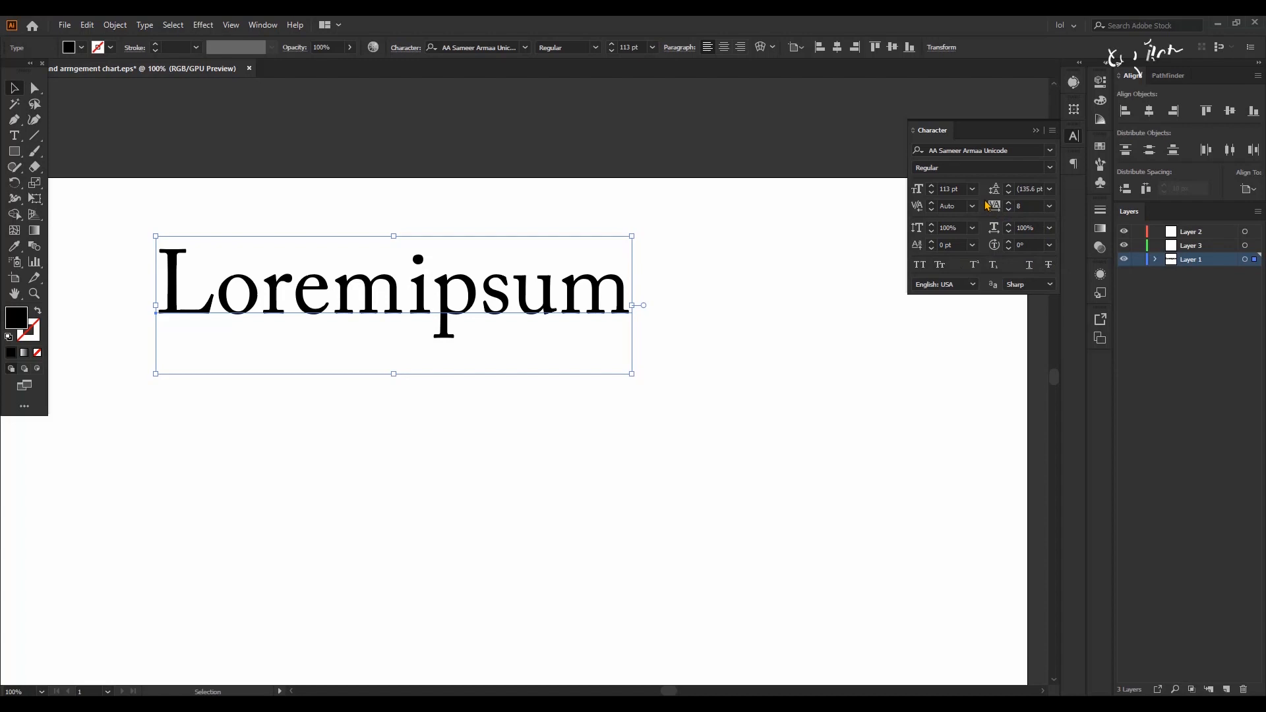
Set the placeholder text's vertical scale to 116% and horizontal scale to 101%, and deselect it
{"action": "left_click", "coordinate": [932, 224]}
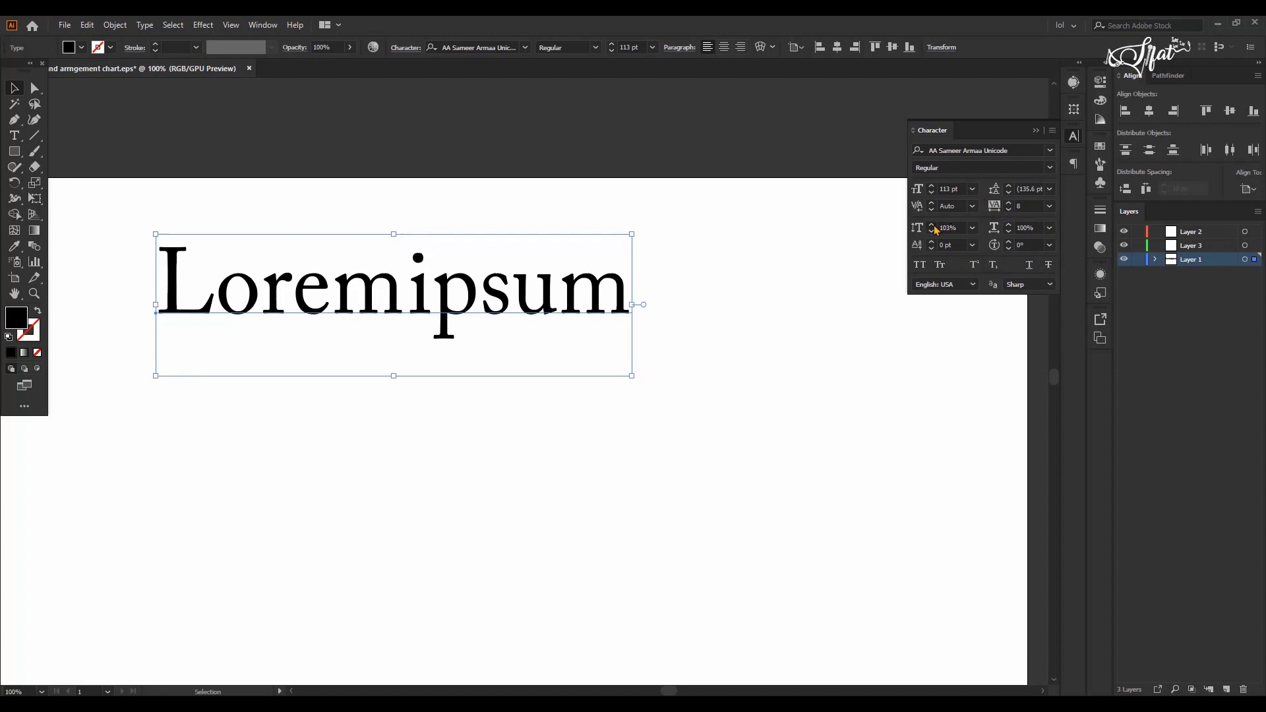
{"action": "left_click", "coordinate": [1008, 225]}
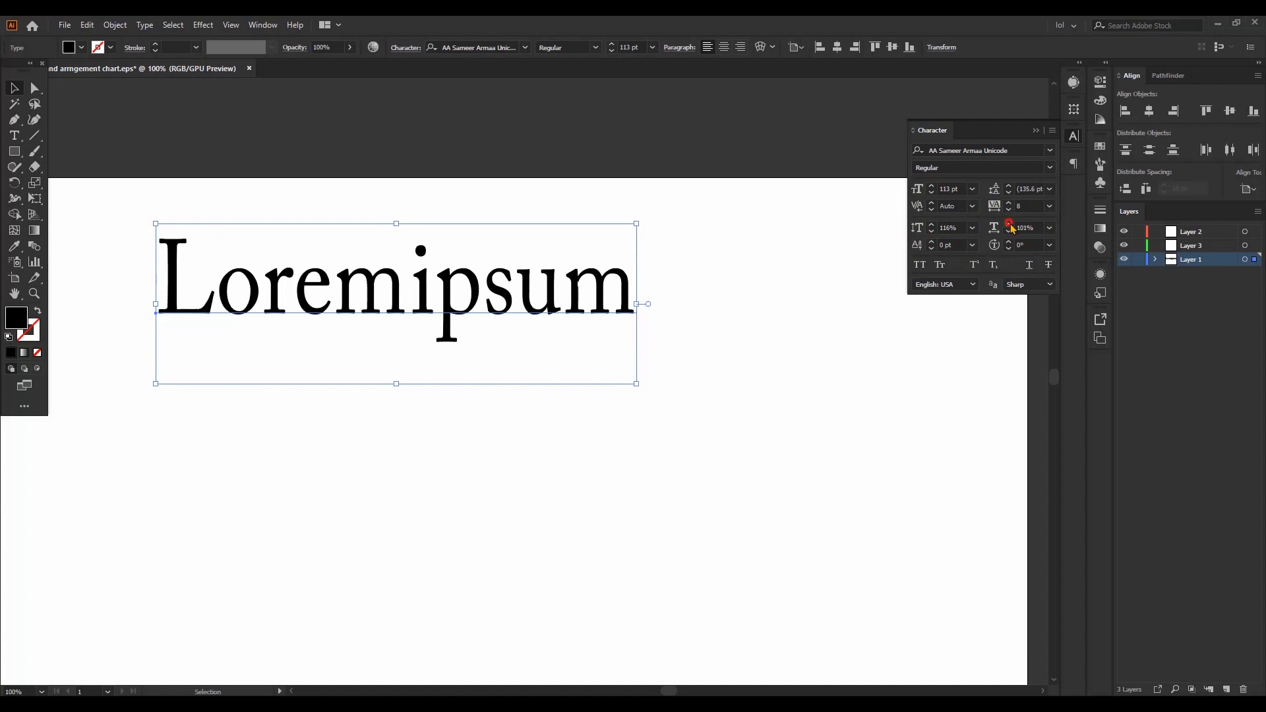
{"action": "left_click", "coordinate": [532, 182]}
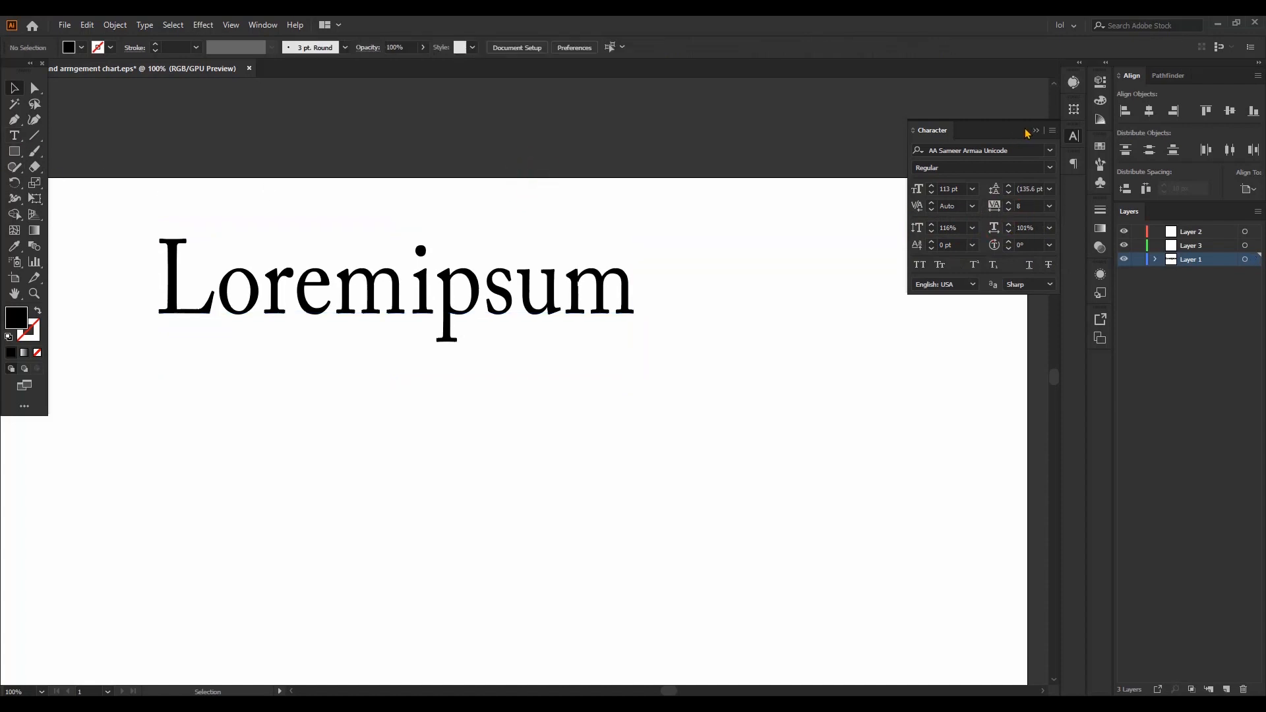
{"action": "left_click", "coordinate": [1052, 130]}
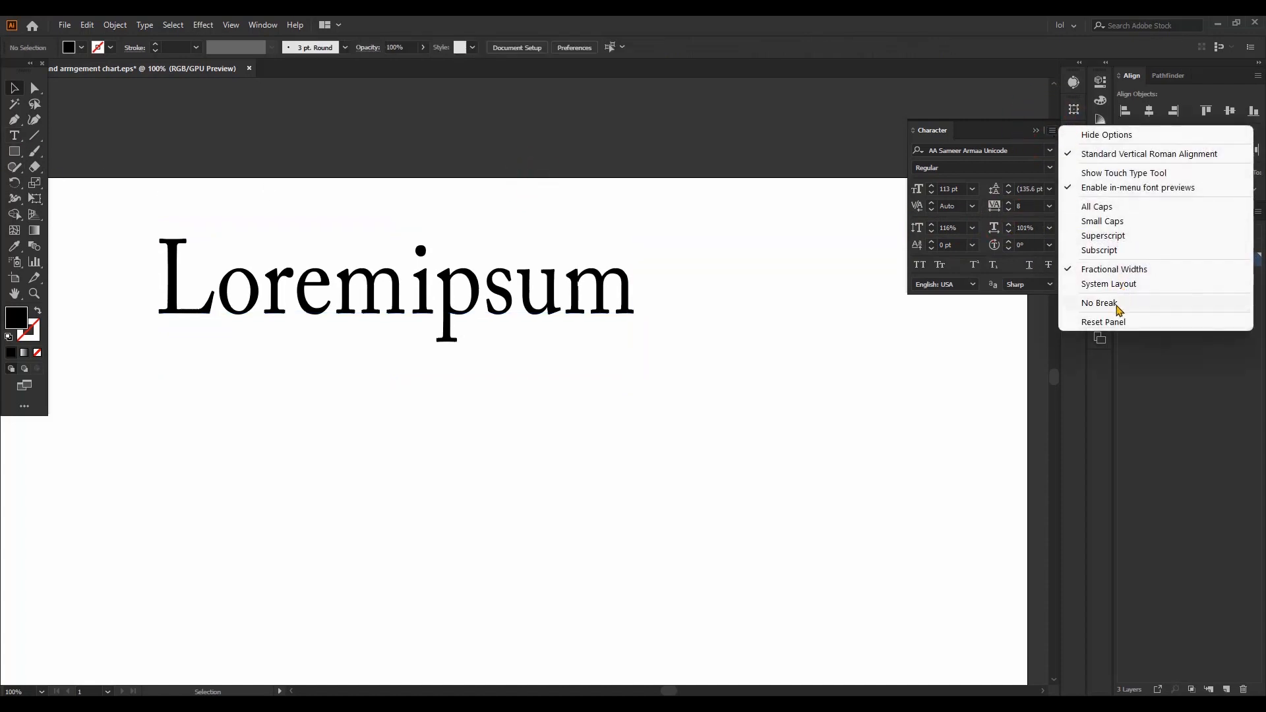
{"action": "left_click", "coordinate": [614, 224]}
Add a second placeholder text line and move it directly beneath the first one
{"action": "left_click", "coordinate": [14, 136]}
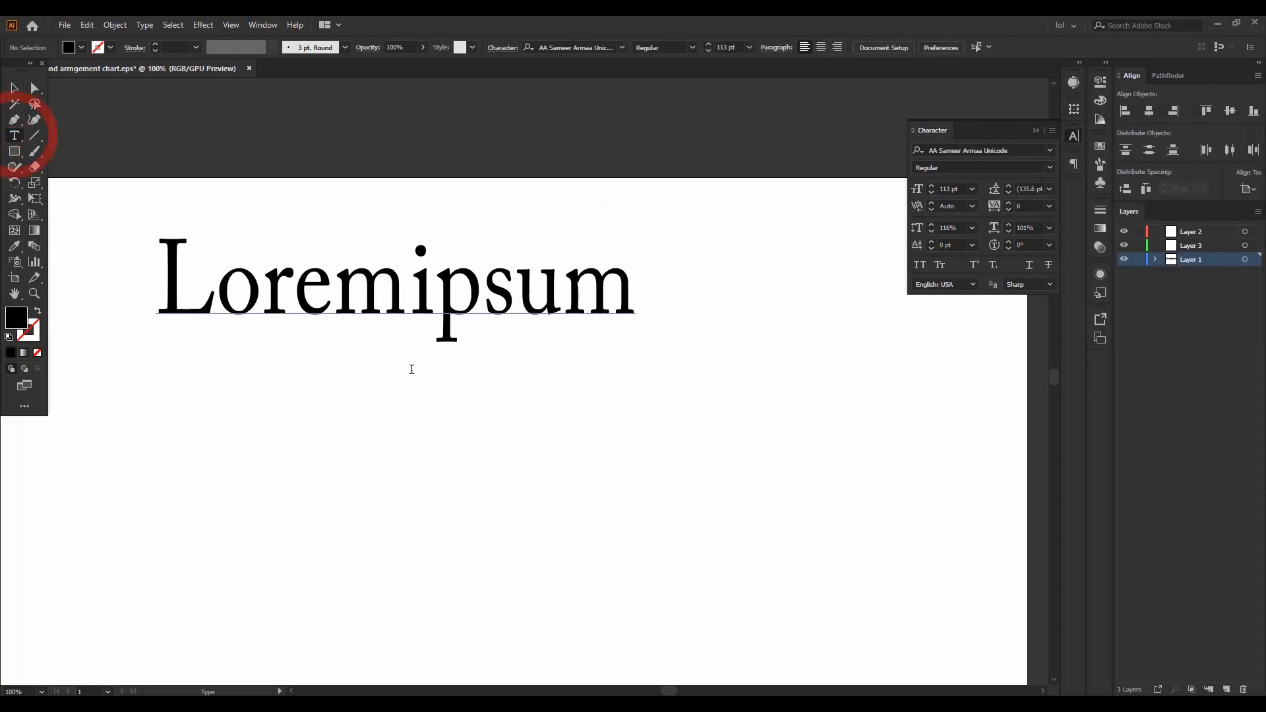
{"action": "left_click", "coordinate": [376, 406]}
{"action": "left_click", "coordinate": [14, 88]}
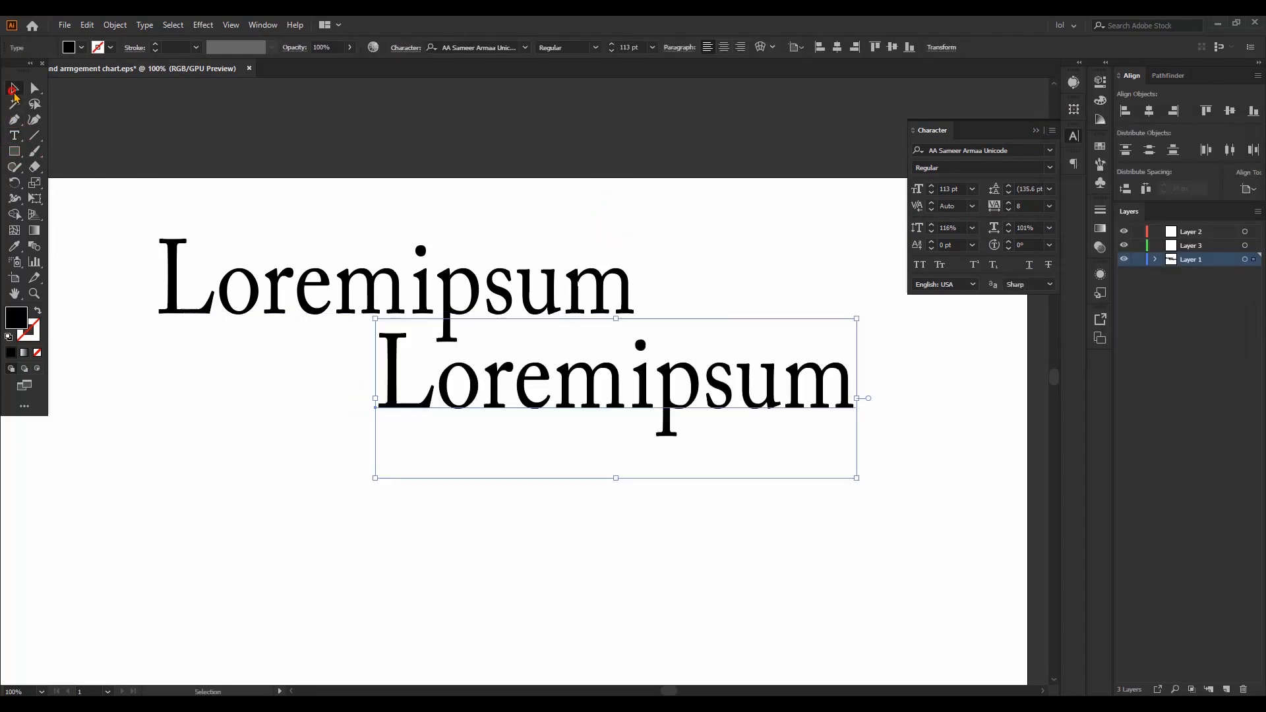
{"action": "left_click_drag", "start_coordinate": [537, 392], "coordinate": [324, 430]}
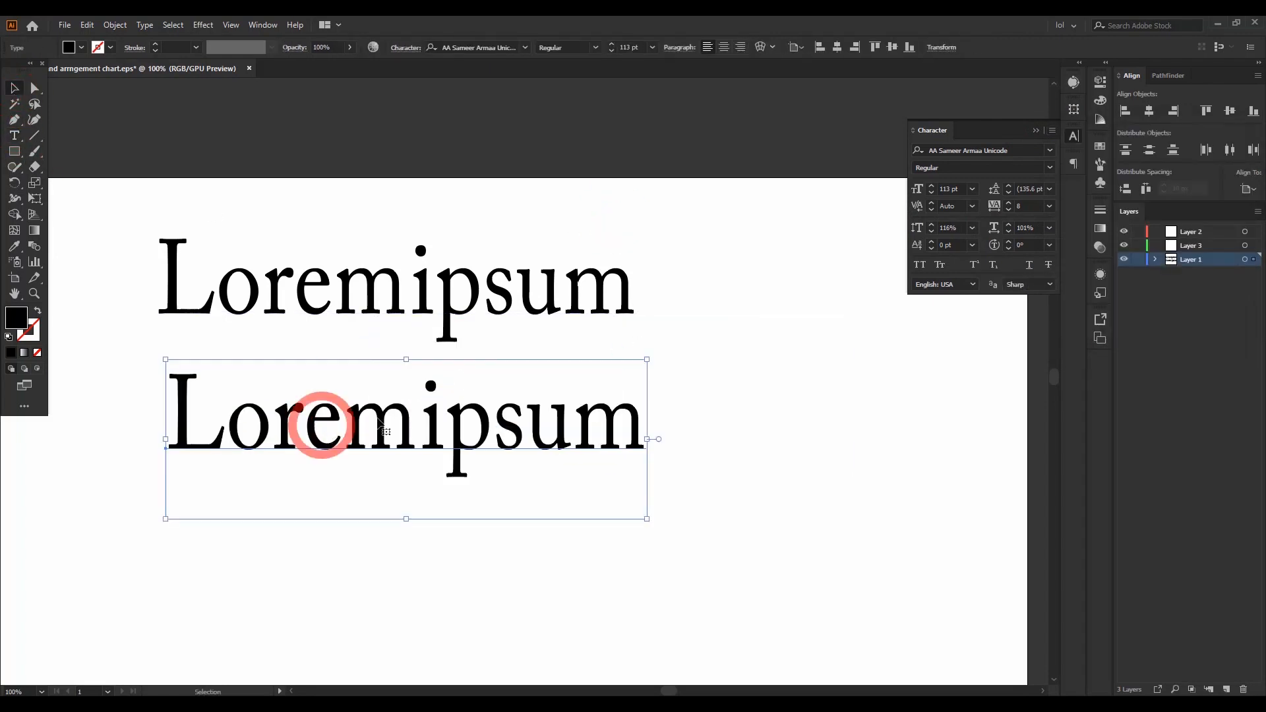
Reset the second text line's character settings to their defaults and reselect the text
{"action": "left_click", "coordinate": [1053, 130]}
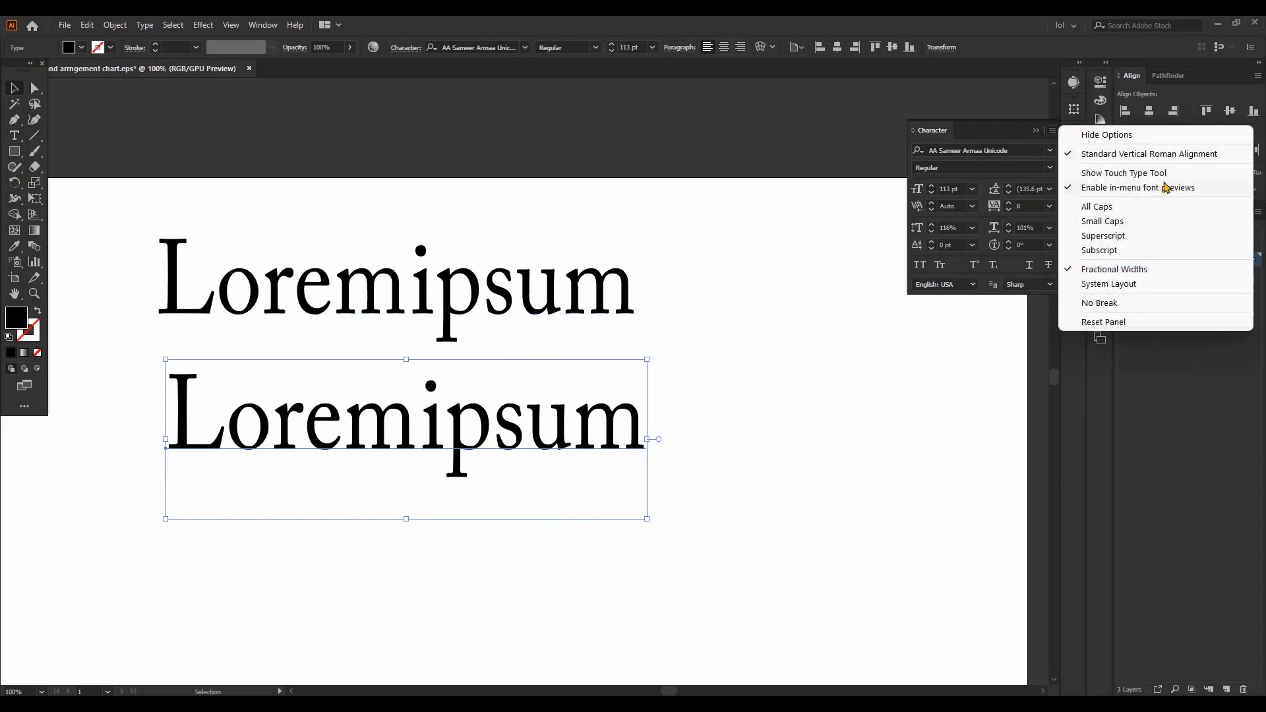
{"action": "left_click", "coordinate": [1131, 322]}
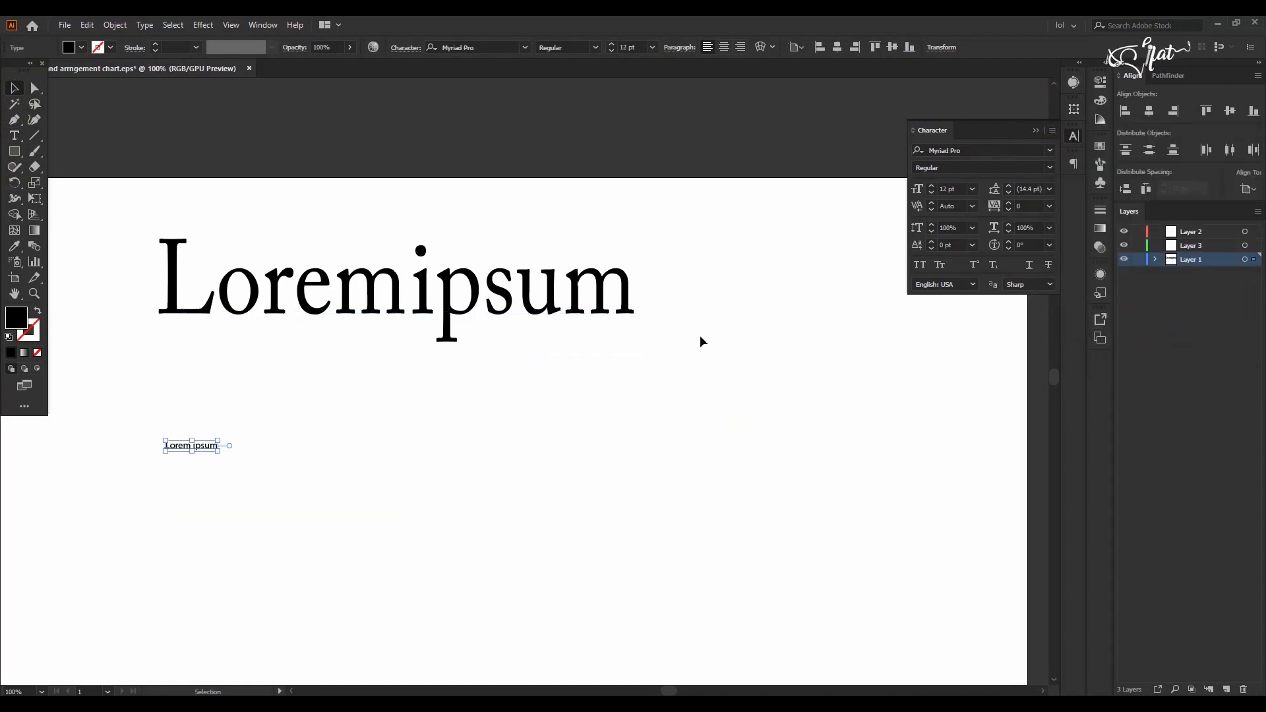
{"action": "left_click", "coordinate": [261, 394]}
{"action": "left_click", "coordinate": [191, 446]}
{"action": "key", "text": "Caps_Lock"}
{"action": "left_click_drag", "start_coordinate": [219, 454], "coordinate": [464, 566]}
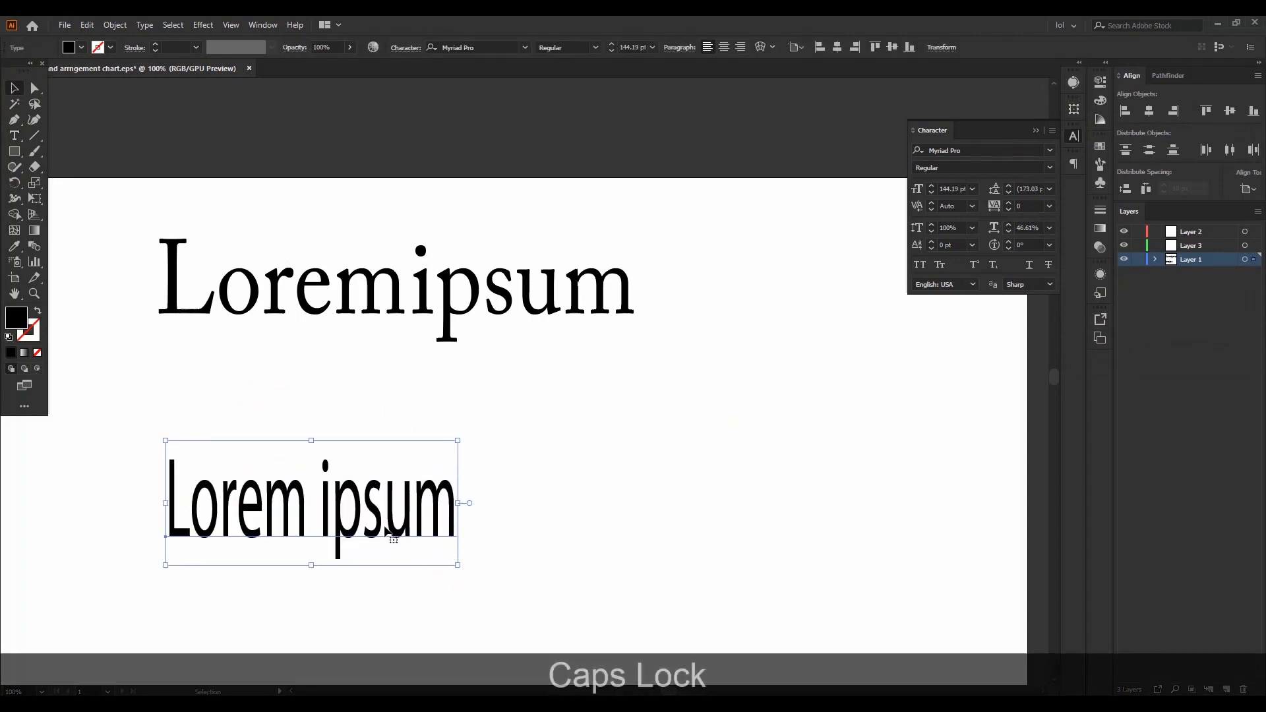
{"action": "key", "text": "ctrl+z"}
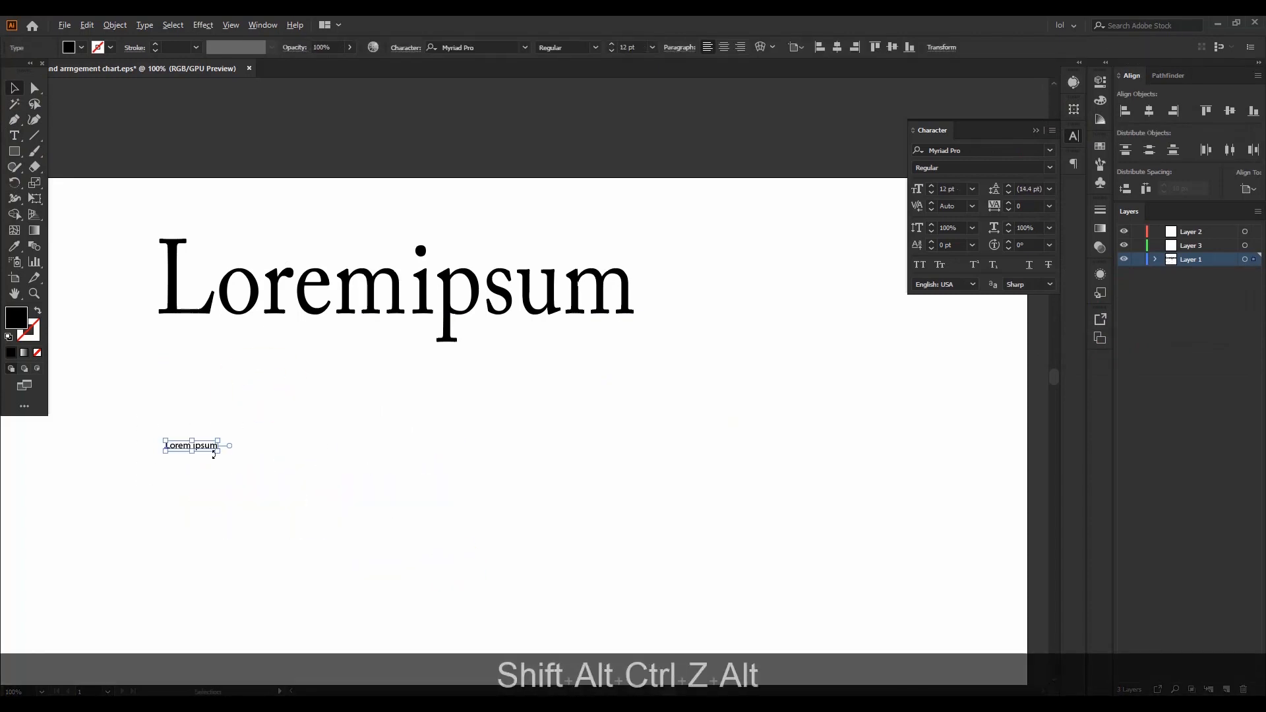
Scale the second text line proportionally to about 91 pt and move it beneath the first line
{"action": "left_click_drag", "start_coordinate": [221, 453], "coordinate": [368, 528]}
{"action": "left_click_drag", "start_coordinate": [300, 455], "coordinate": [509, 415]}
Try stretching the second text line horizontally to about 130% and altering its height, undoing each change
{"action": "left_click_drag", "start_coordinate": [583, 444], "coordinate": [741, 416]}
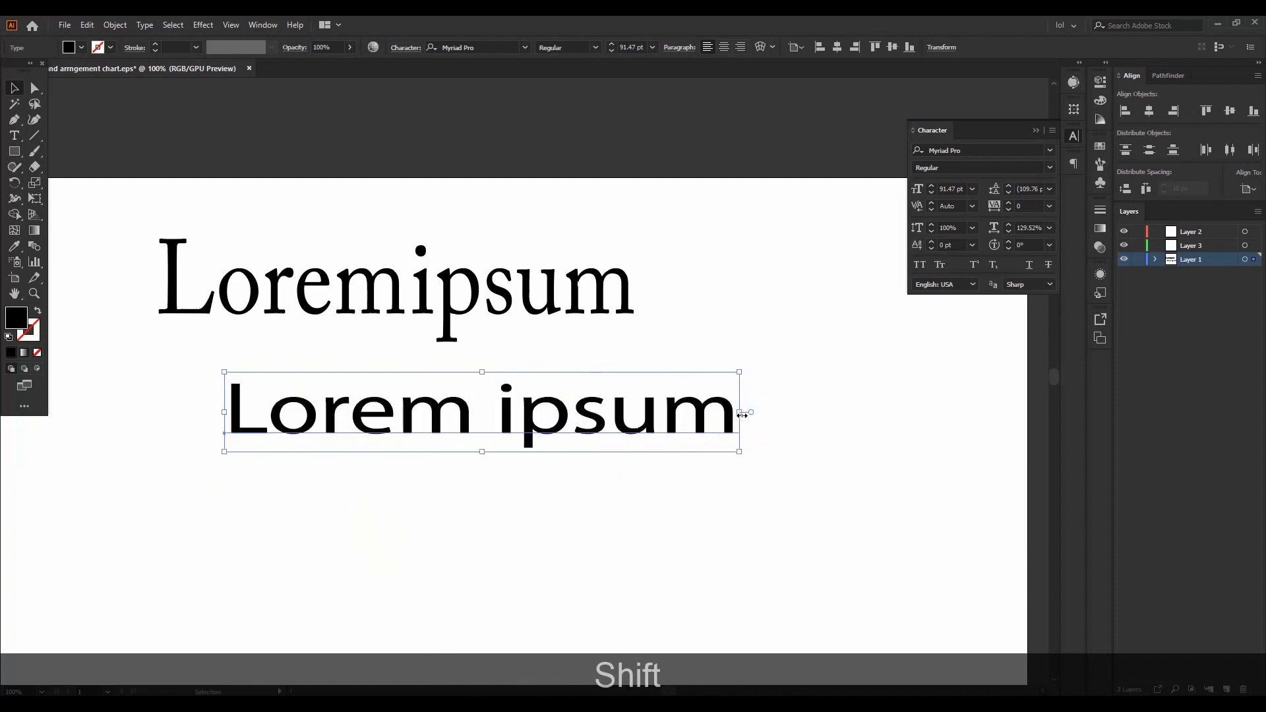
{"action": "key", "text": "ctrl+z"}
{"action": "left_click_drag", "start_coordinate": [423, 372], "coordinate": [426, 388]}
{"action": "key", "text": "ctrl+z"}
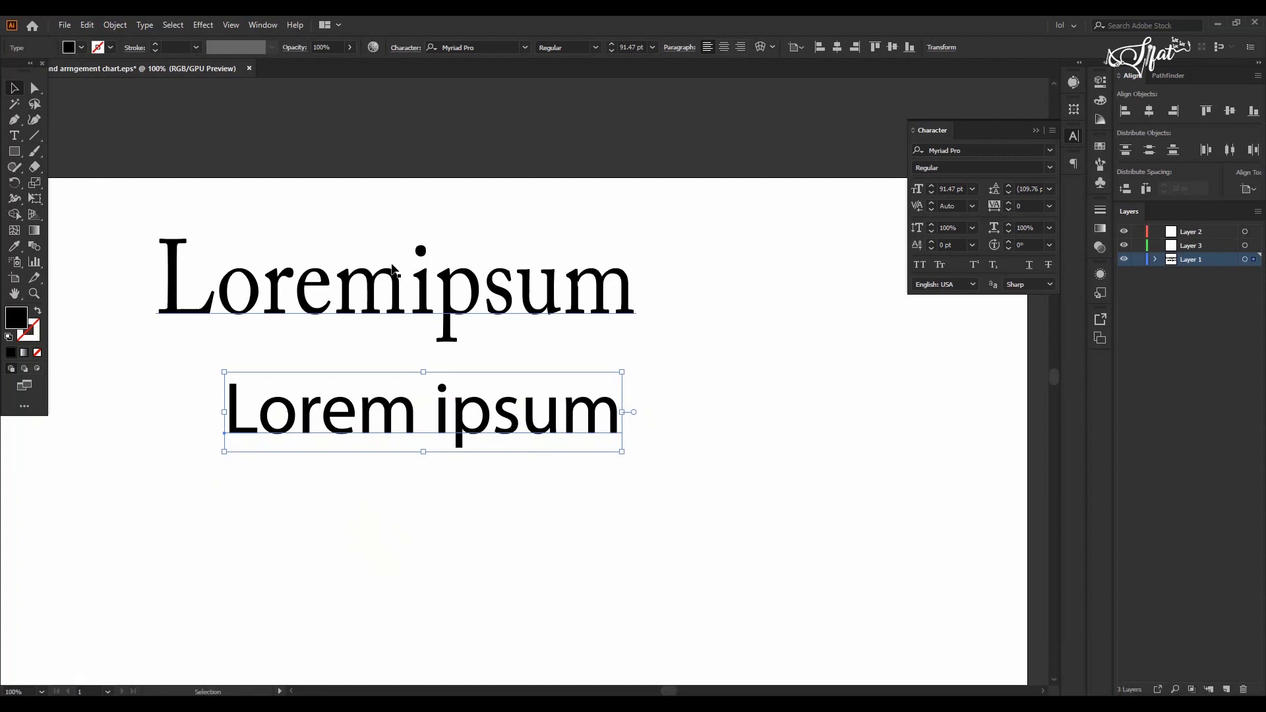
Move the second text line slightly down to widen the gap below the first line
{"action": "left_click", "coordinate": [249, 222]}
{"action": "scroll", "coordinate": [417, 429], "scroll_direction": "up", "scroll_amount": 1, "text": "alt"}
{"action": "scroll", "coordinate": [418, 430], "scroll_direction": "down", "scroll_amount": 1}
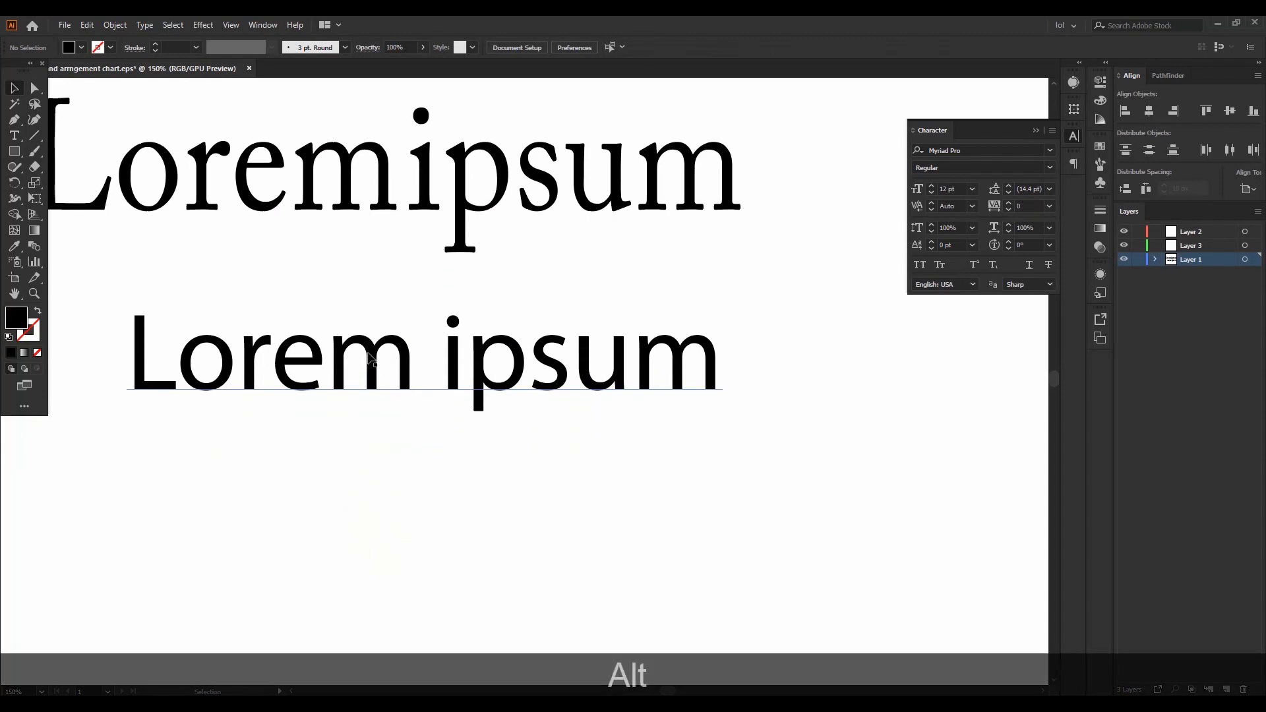
{"action": "left_click", "coordinate": [379, 329]}
{"action": "left_click", "coordinate": [438, 266]}
{"action": "left_click", "coordinate": [392, 343]}
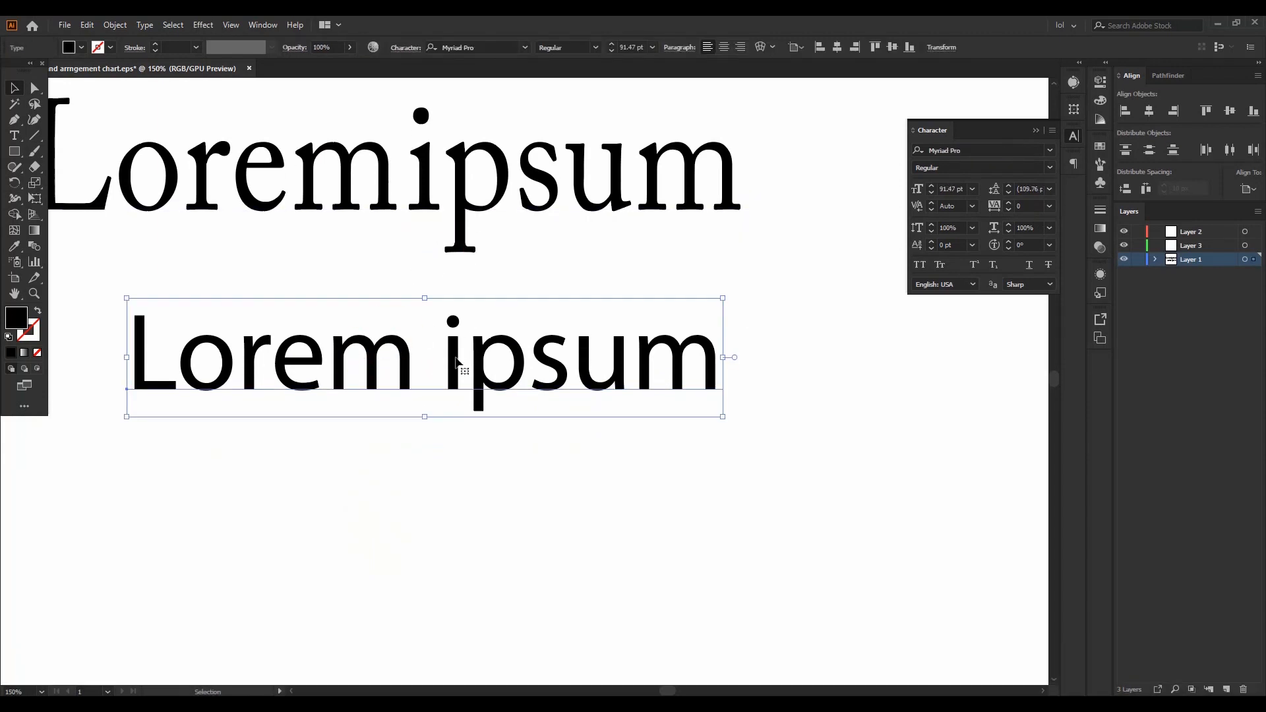
{"action": "left_click_drag", "start_coordinate": [438, 362], "coordinate": [466, 405]}
Hide the Character settings and show them again for the second text line
{"action": "key", "text": "ctrl"}
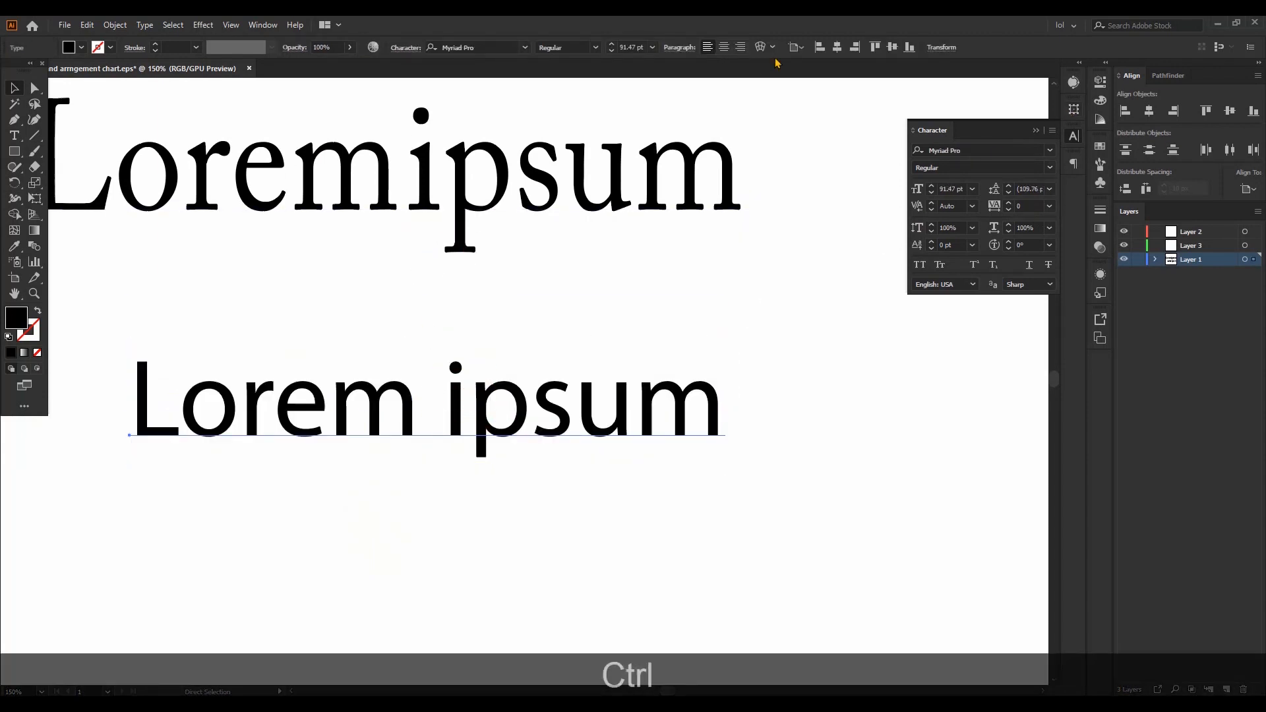
{"action": "key", "text": "ctrl+t"}
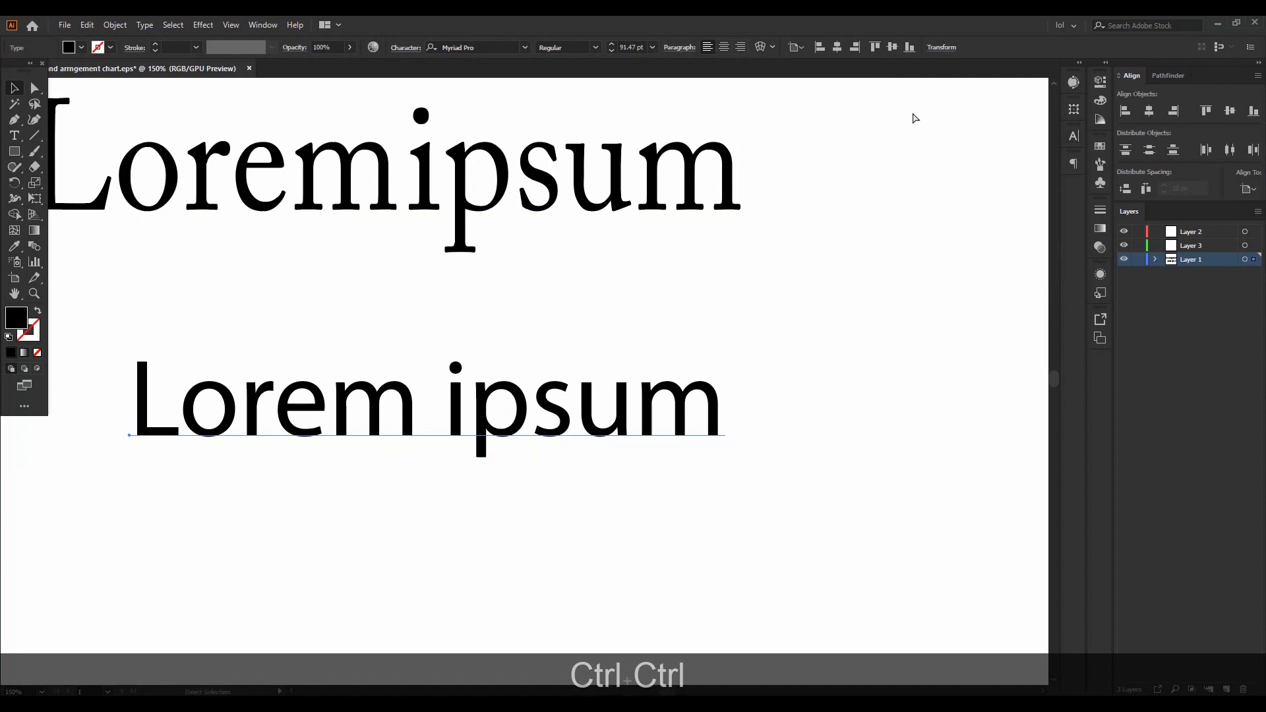
{"action": "key", "text": "ctrl+t"}
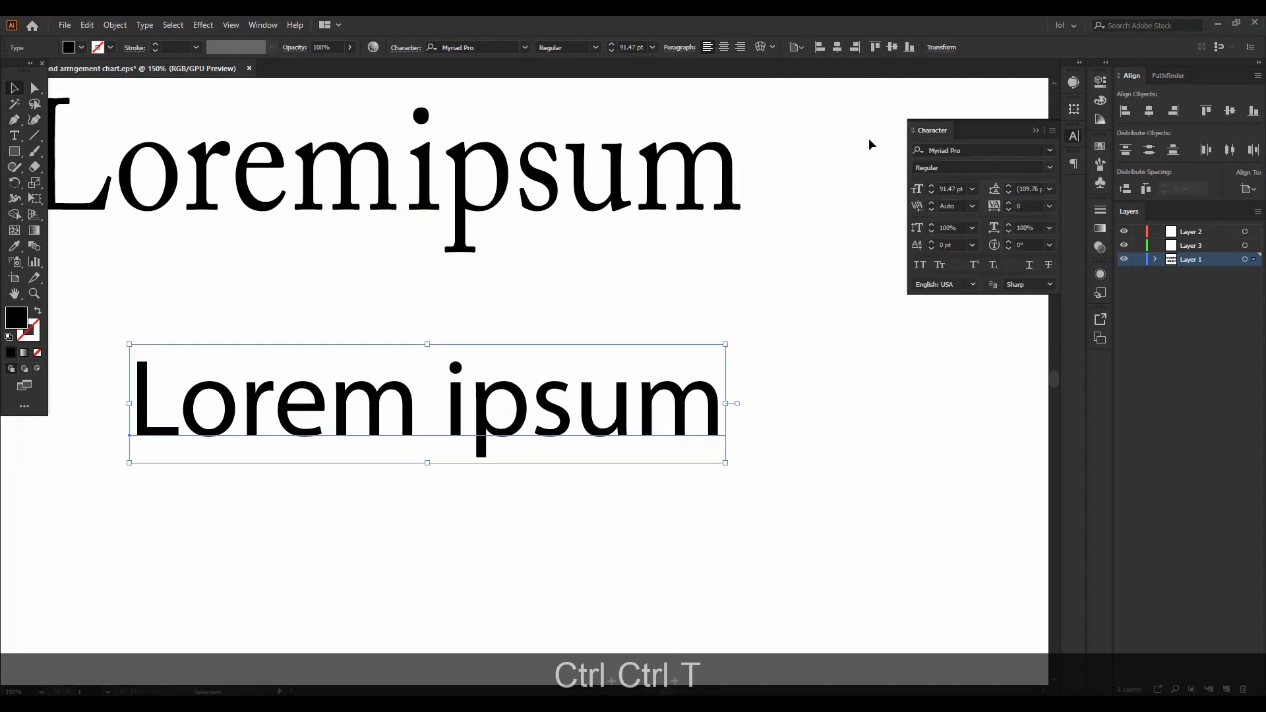
Browse the installed fonts with a live preview on the second text line, leaving its font unchanged
{"action": "left_click", "coordinate": [1039, 151]}
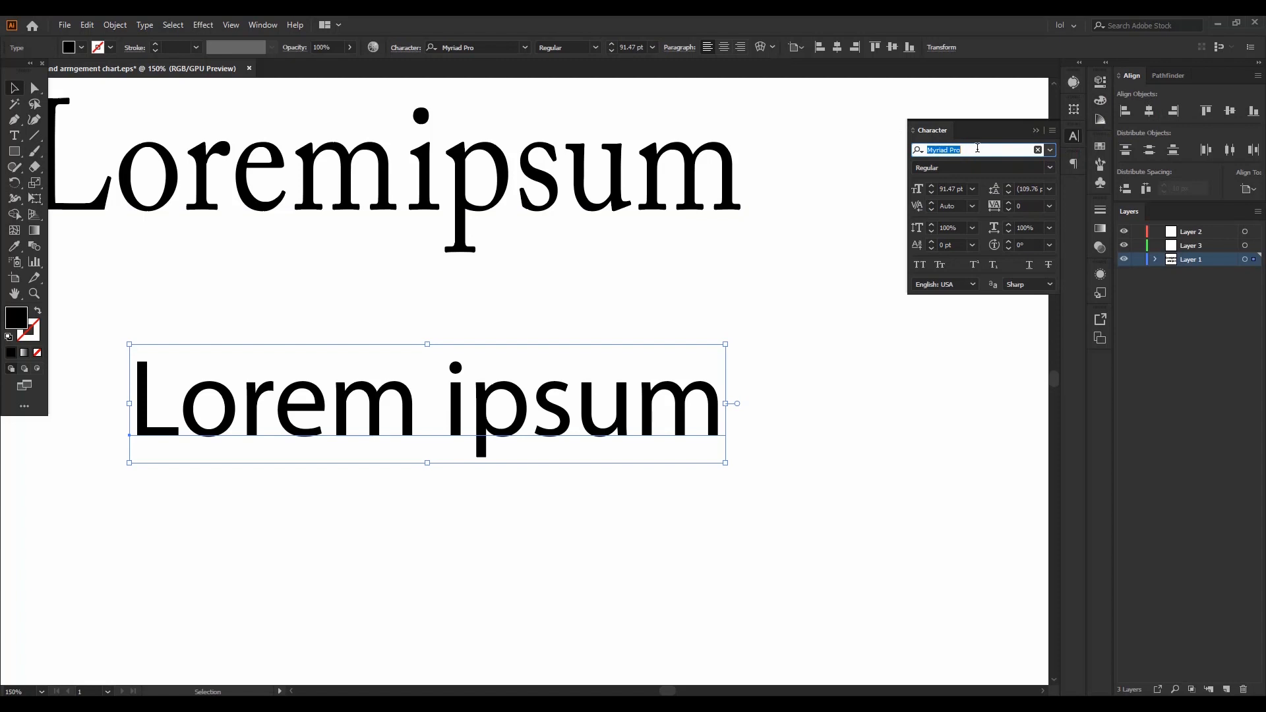
{"action": "left_click", "coordinate": [1050, 151]}
{"action": "scroll", "coordinate": [1108, 409], "scroll_direction": "down", "scroll_amount": 5}
{"action": "scroll", "coordinate": [1110, 445], "scroll_direction": "down", "scroll_amount": 10}
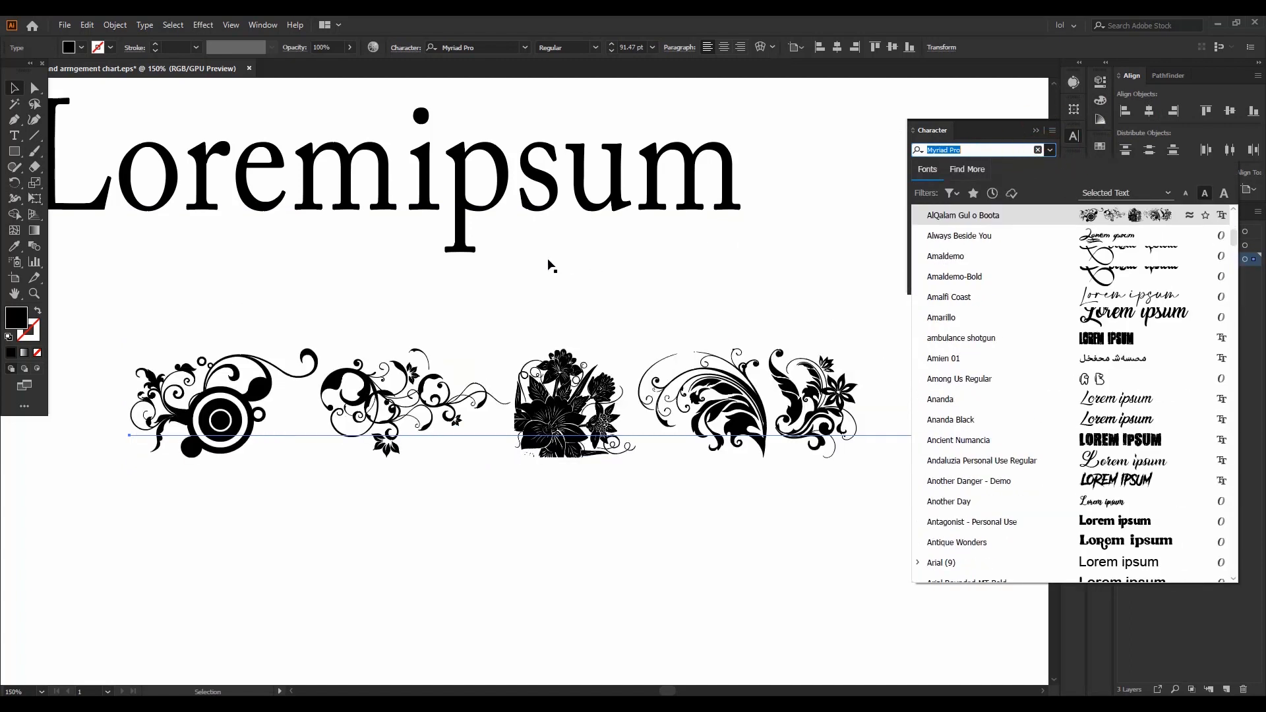
{"action": "left_click", "coordinate": [552, 266]}
{"action": "left_click", "coordinate": [452, 424]}
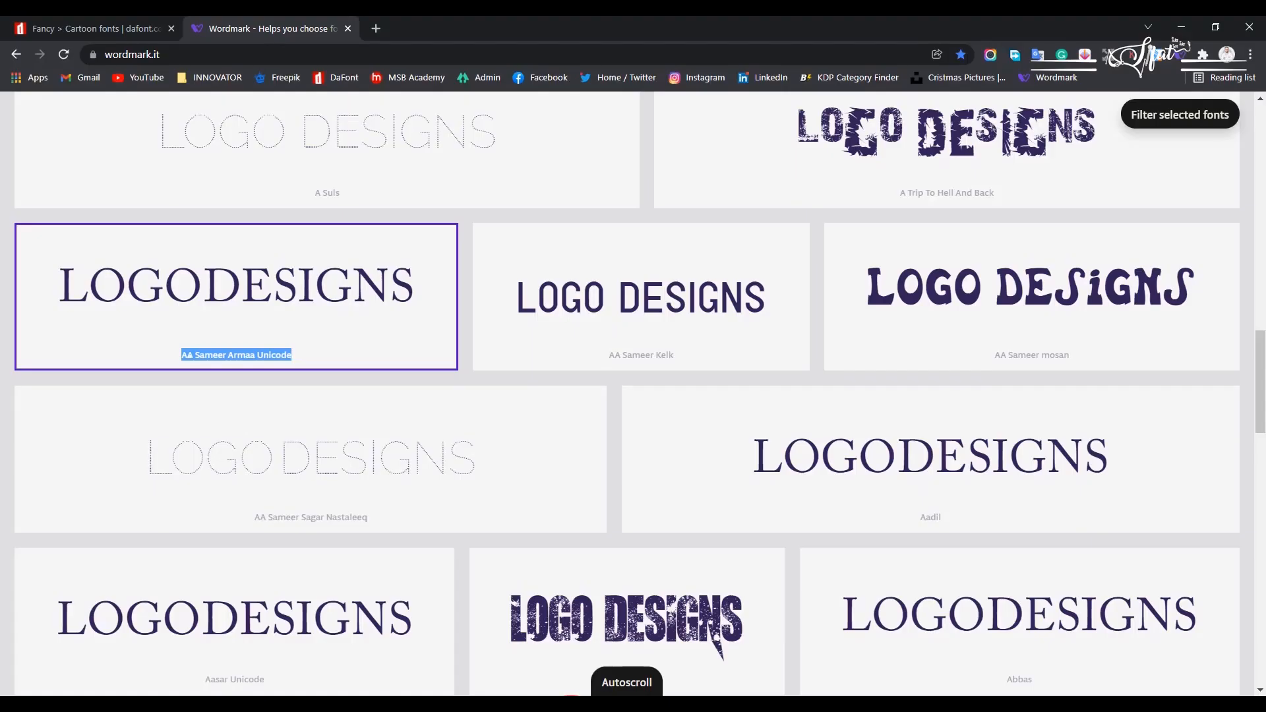
Highlight the AA Sameer Armaa Unicode sample on the Wordmark page and return to the Illustrator document
{"action": "left_click_drag", "start_coordinate": [291, 355], "coordinate": [59, 264]}
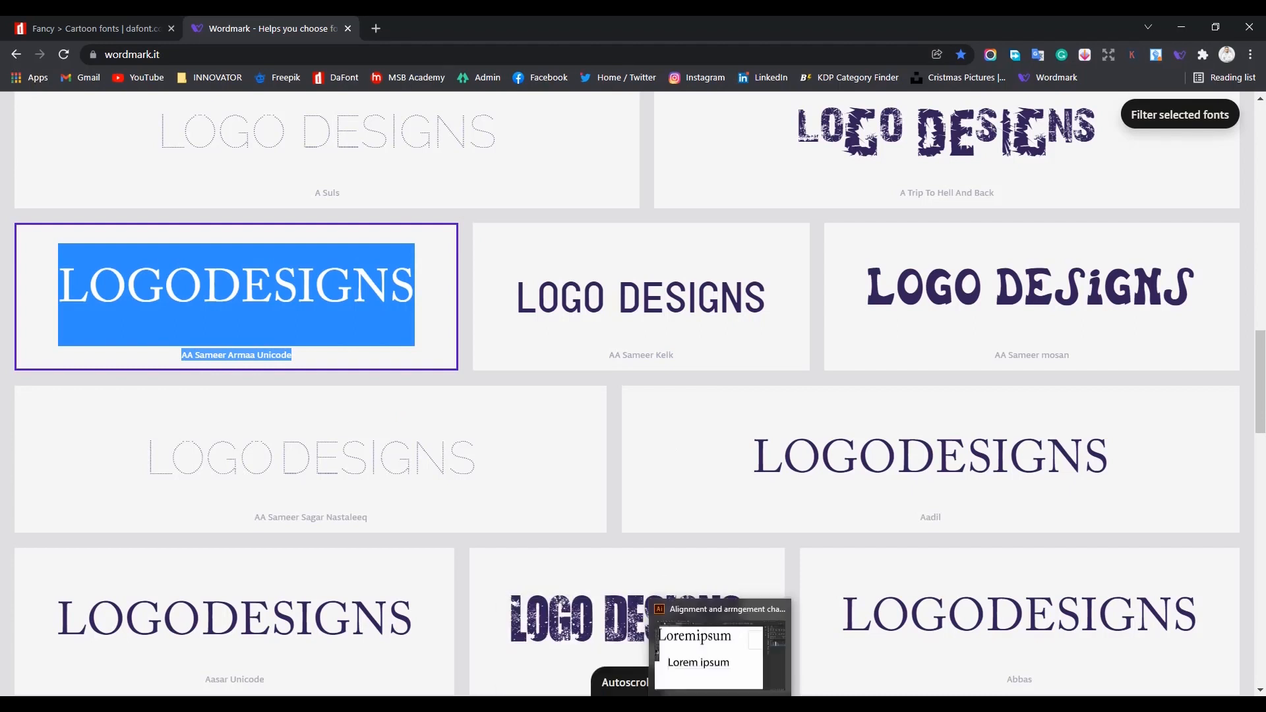
{"action": "left_click", "coordinate": [719, 703]}
{"action": "left_click", "coordinate": [391, 318]}
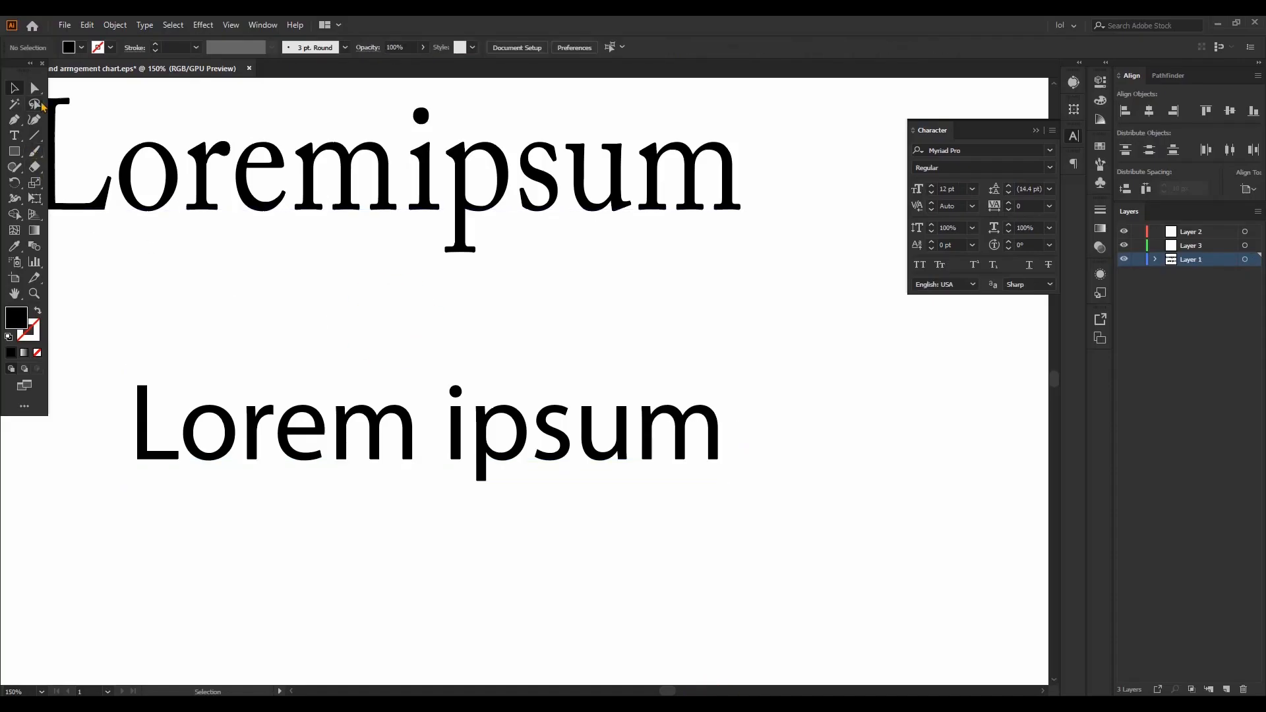
Review the recently used fonts available for the second text line without applying one
{"action": "left_click", "coordinate": [242, 432]}
{"action": "left_click", "coordinate": [141, 26]}
{"action": "left_click", "coordinate": [145, 25]}
{"action": "left_click", "coordinate": [145, 25]}
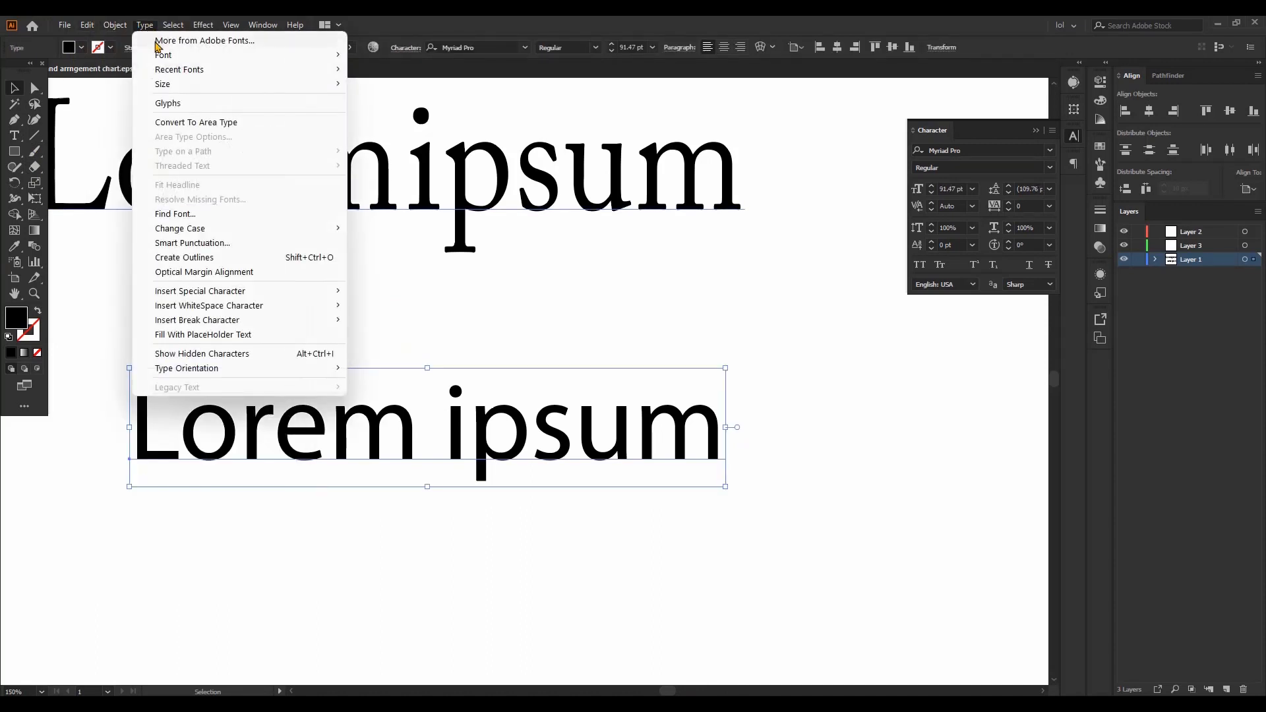
{"action": "mouse_move", "coordinate": [173, 68]}
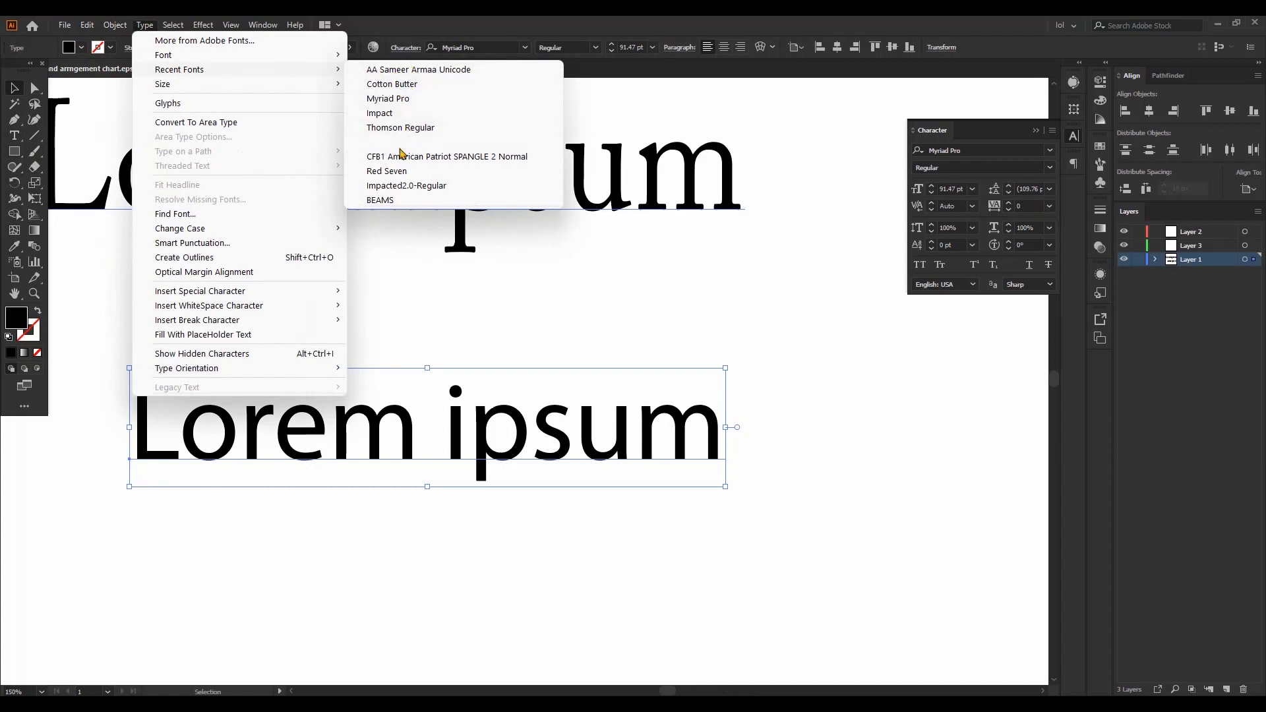
{"action": "left_click", "coordinate": [516, 286]}
{"action": "left_click", "coordinate": [492, 281]}
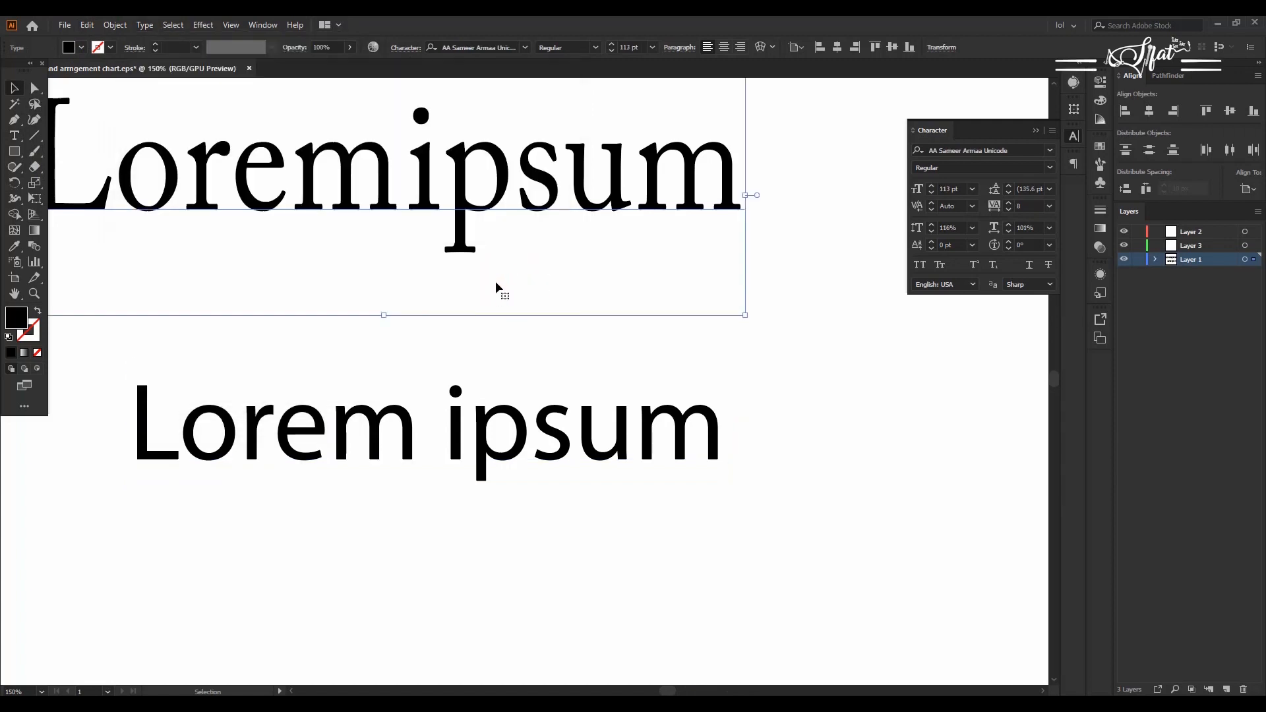
Shift the second text line slightly to the right and activate the Touch Type Tool
{"action": "left_click_drag", "start_coordinate": [478, 429], "coordinate": [511, 434]}
{"action": "left_click", "coordinate": [18, 137]}
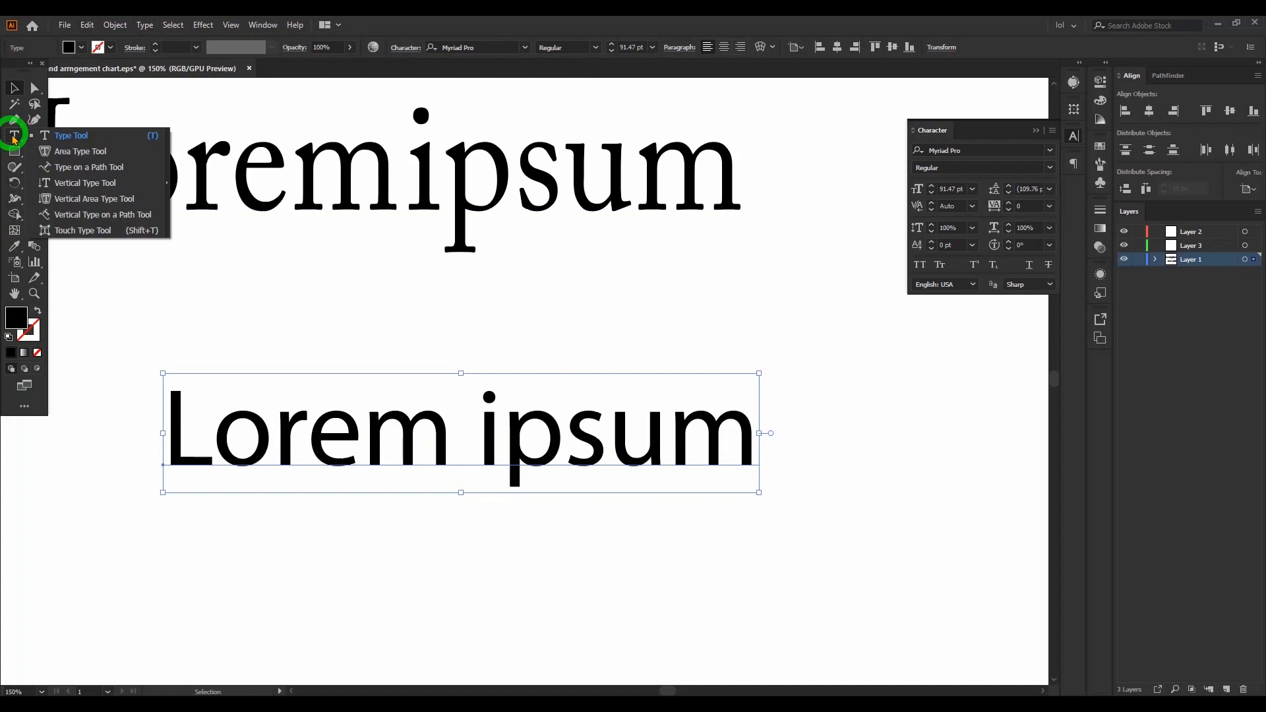
{"action": "left_click", "coordinate": [93, 229]}
{"action": "scroll", "coordinate": [593, 376], "scroll_direction": "down", "scroll_amount": 2}
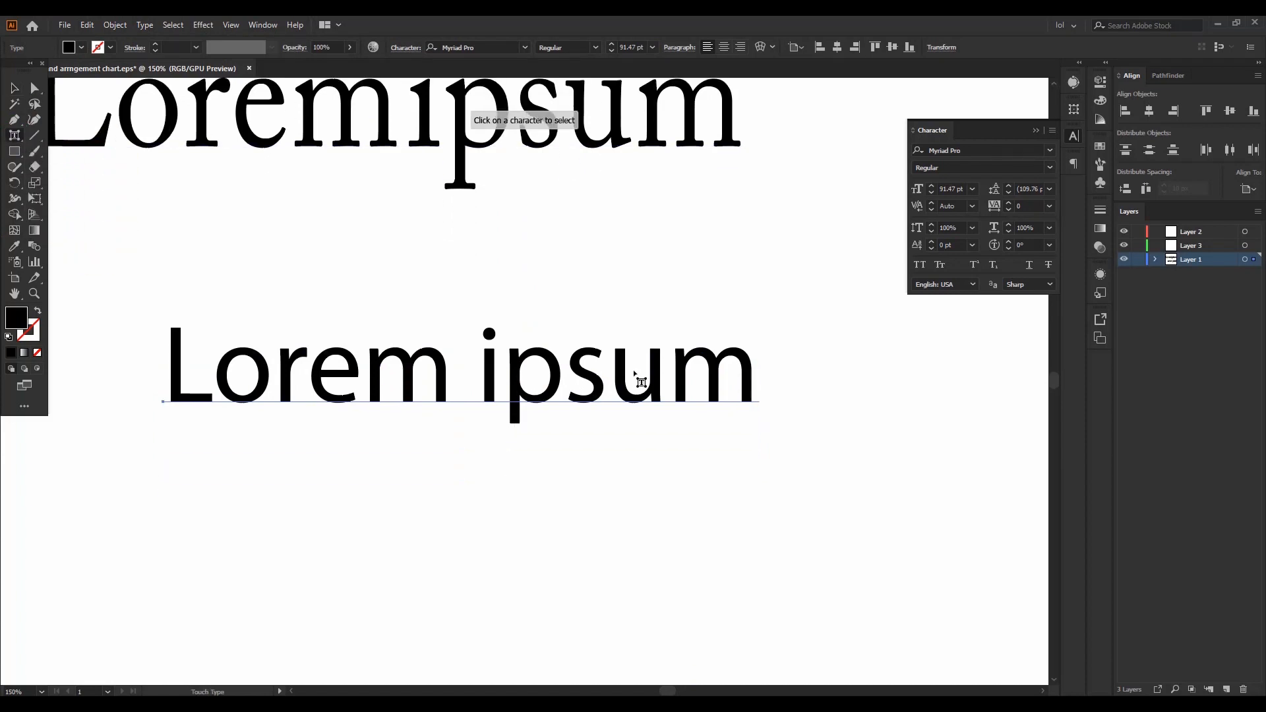
Try raising the final m of the second text line and enlarging it to about 233%, undoing both changes
{"action": "left_click", "coordinate": [718, 367]}
{"action": "left_click_drag", "start_coordinate": [718, 367], "coordinate": [462, 287]}
{"action": "left_click_drag", "start_coordinate": [652, 265], "coordinate": [714, 229]}
{"action": "key", "text": "ctrl+z"}
{"action": "key", "text": "ctrl+z"}
{"action": "key", "text": "ctrl+z"}
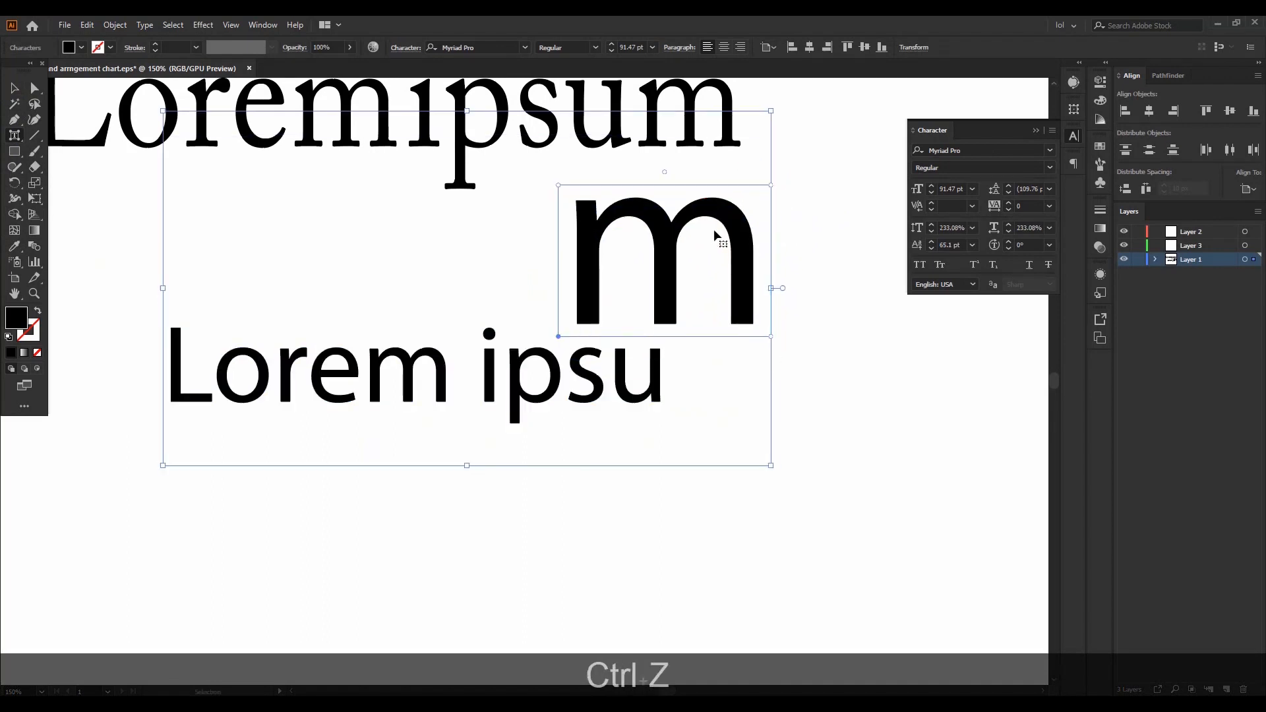
{"action": "key", "text": "ctrl+z"}
{"action": "left_click", "coordinate": [712, 274]}
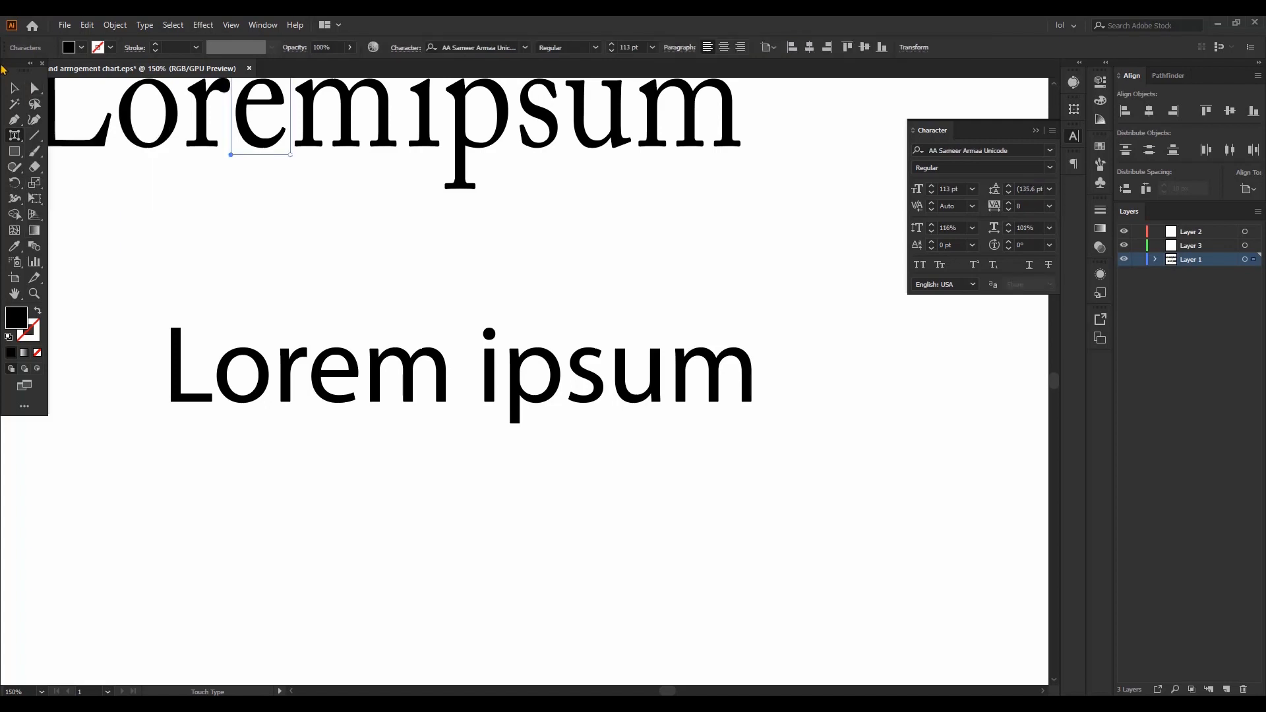
Change the font of only the letters "orem" in the second text line to Thomson Regular
{"action": "left_click", "coordinate": [16, 88]}
{"action": "left_click", "coordinate": [307, 370]}
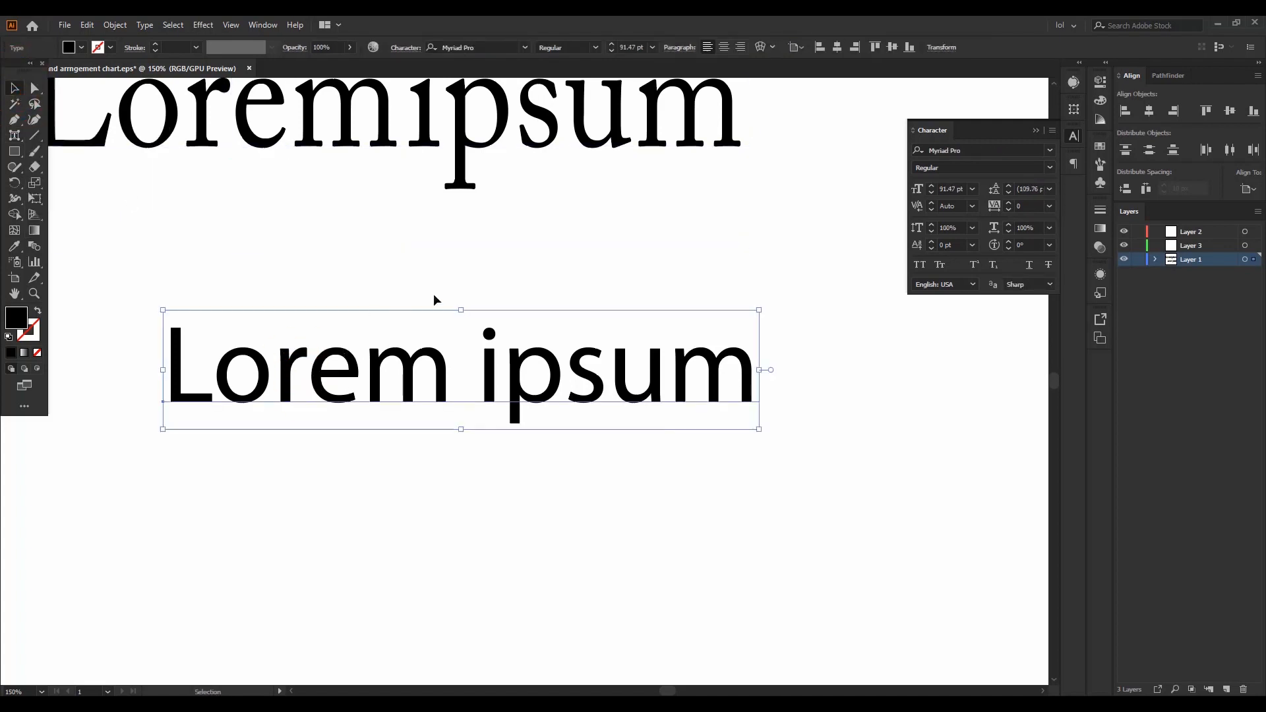
{"action": "left_click_drag", "start_coordinate": [14, 136], "coordinate": [46, 136]}
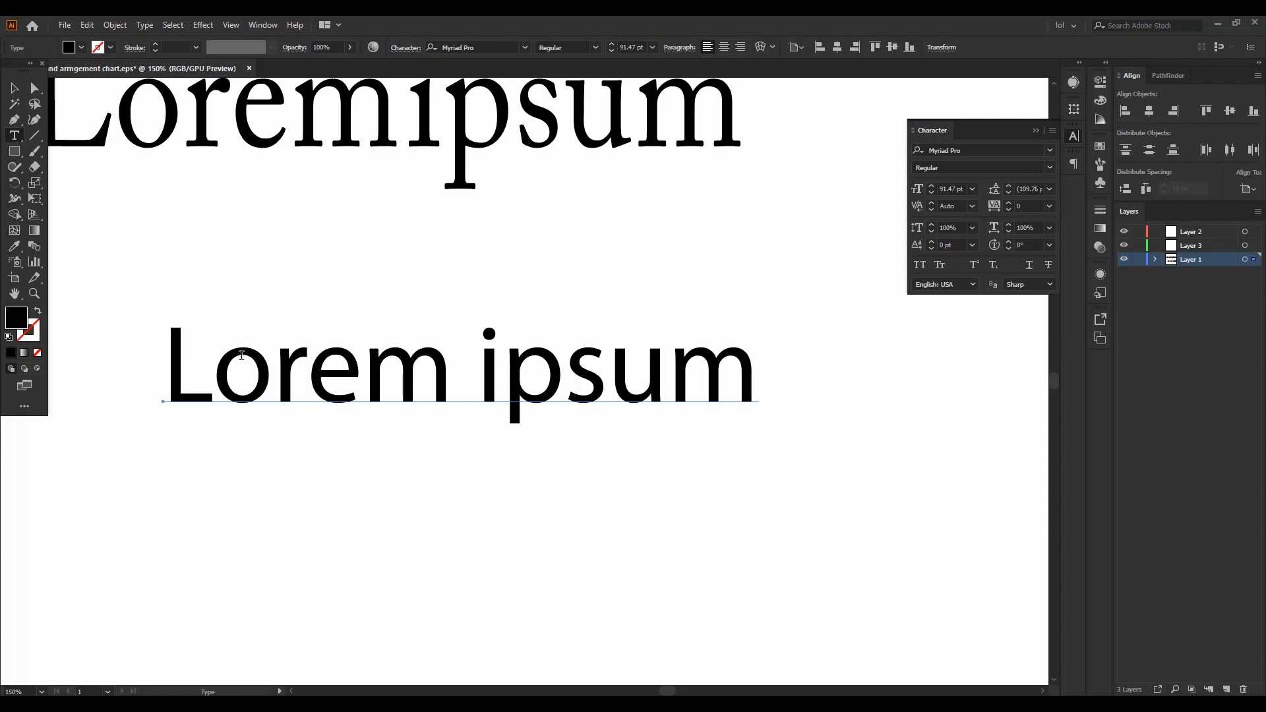
{"action": "left_click_drag", "start_coordinate": [224, 354], "coordinate": [435, 389]}
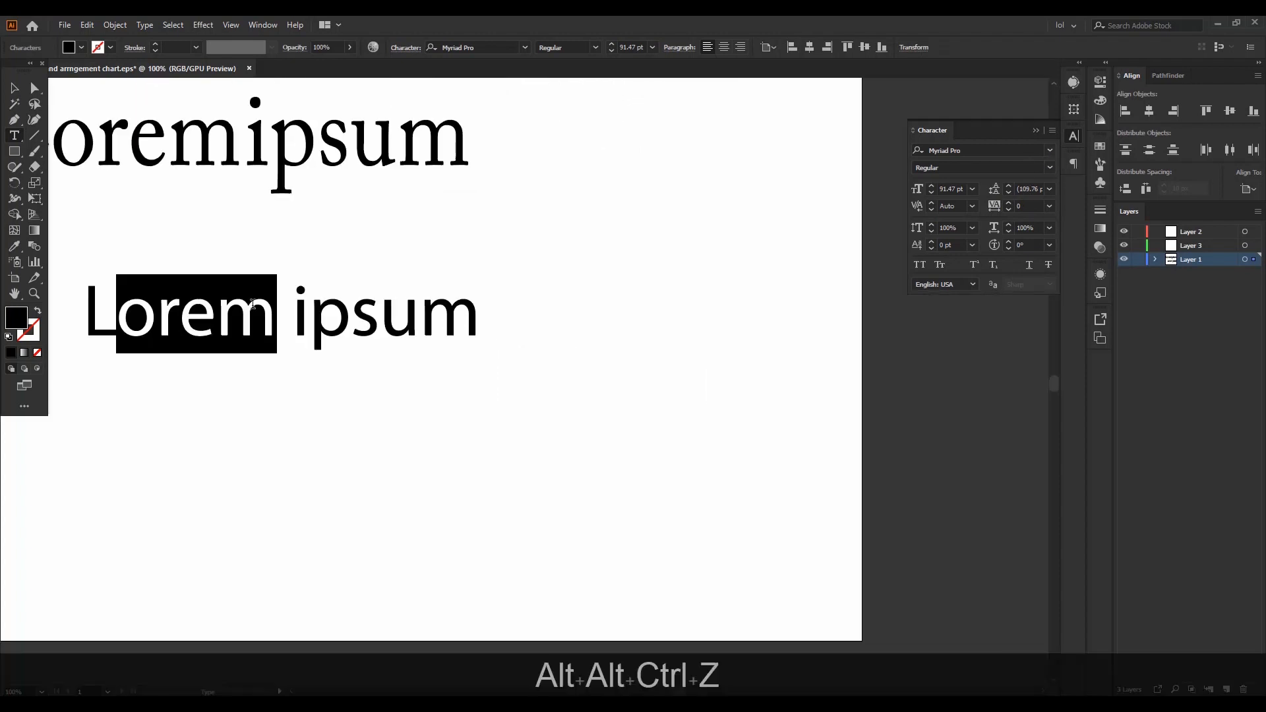
{"action": "left_click", "coordinate": [1050, 151]}
{"action": "left_click", "coordinate": [1092, 319]}
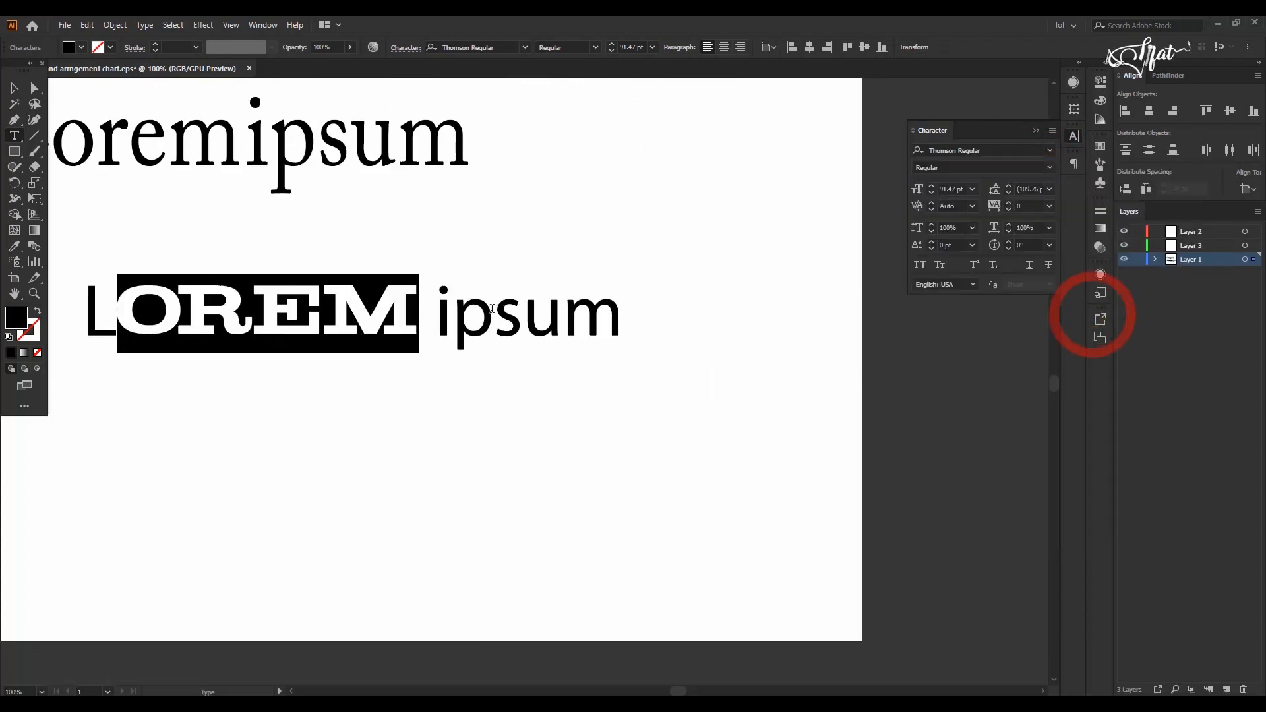
Move the mixed-font second text line down and to the right, away from the first line
{"action": "left_click", "coordinate": [14, 87]}
{"action": "left_click", "coordinate": [447, 232]}
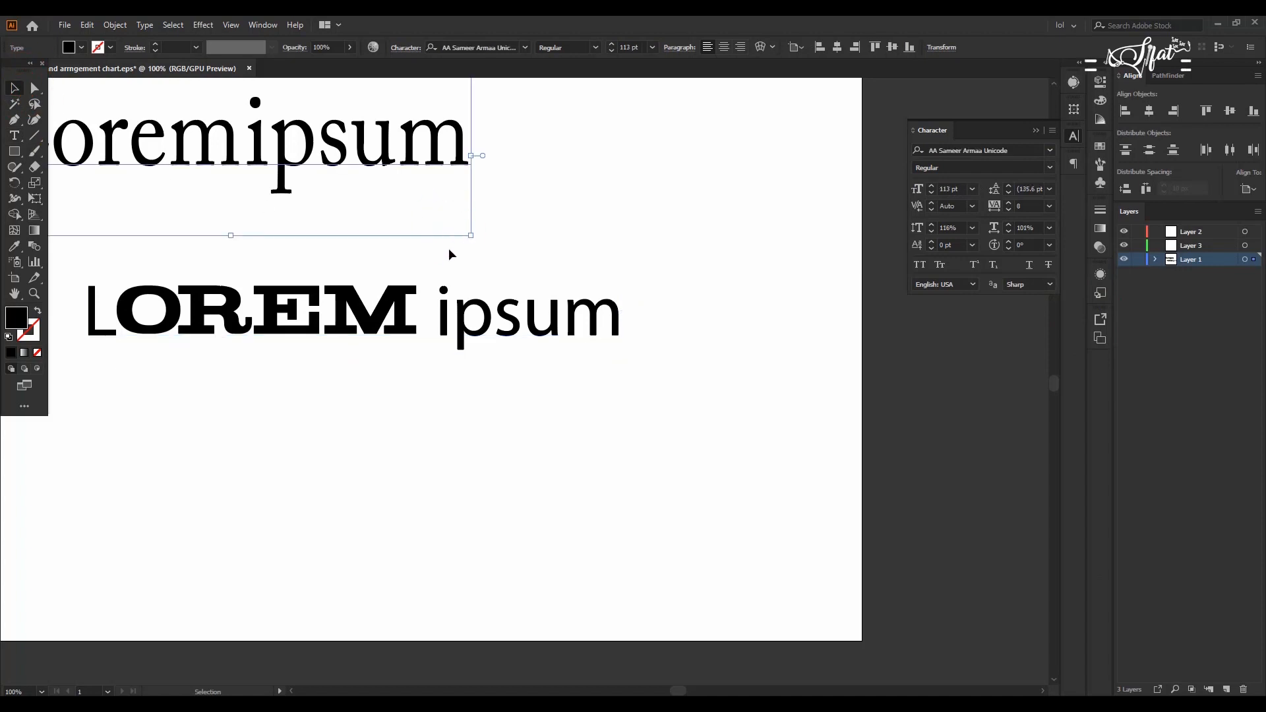
{"action": "left_click_drag", "start_coordinate": [381, 297], "coordinate": [447, 352]}
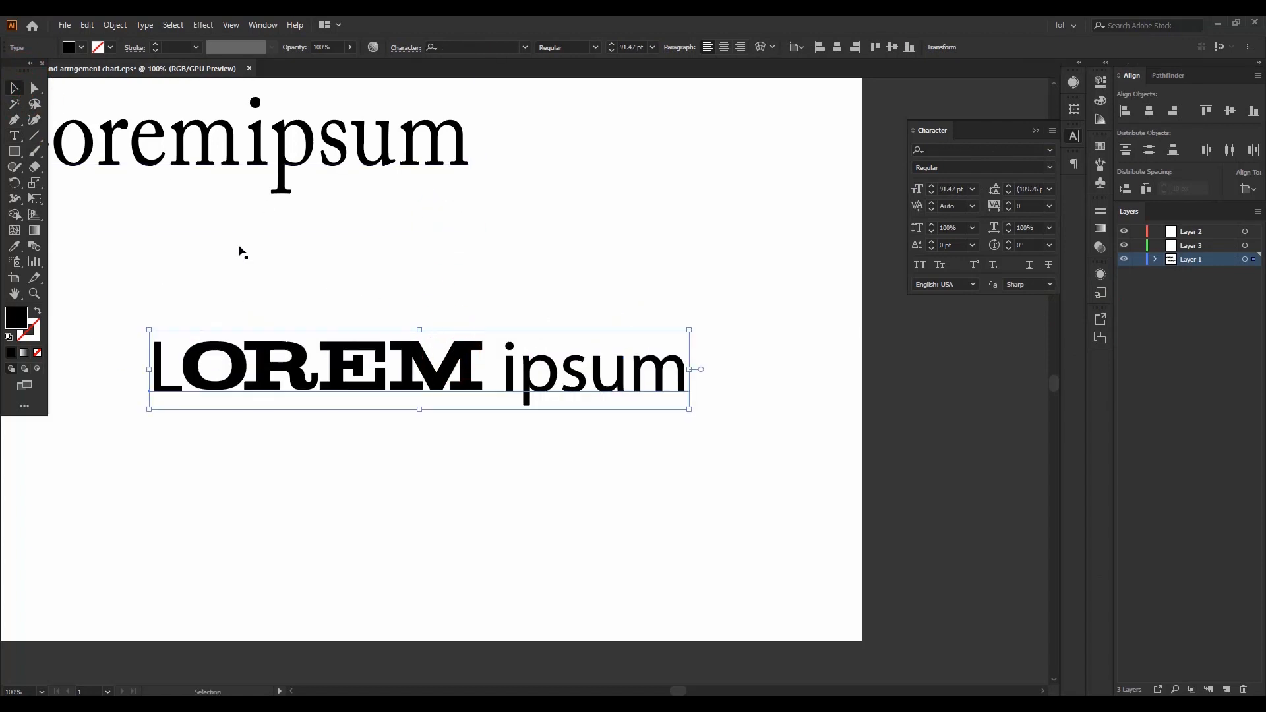
Warp the second text line with a horizontal Arc Upper envelope at 32% bend
{"action": "left_click", "coordinate": [761, 48]}
{"action": "left_click", "coordinate": [808, 172]}
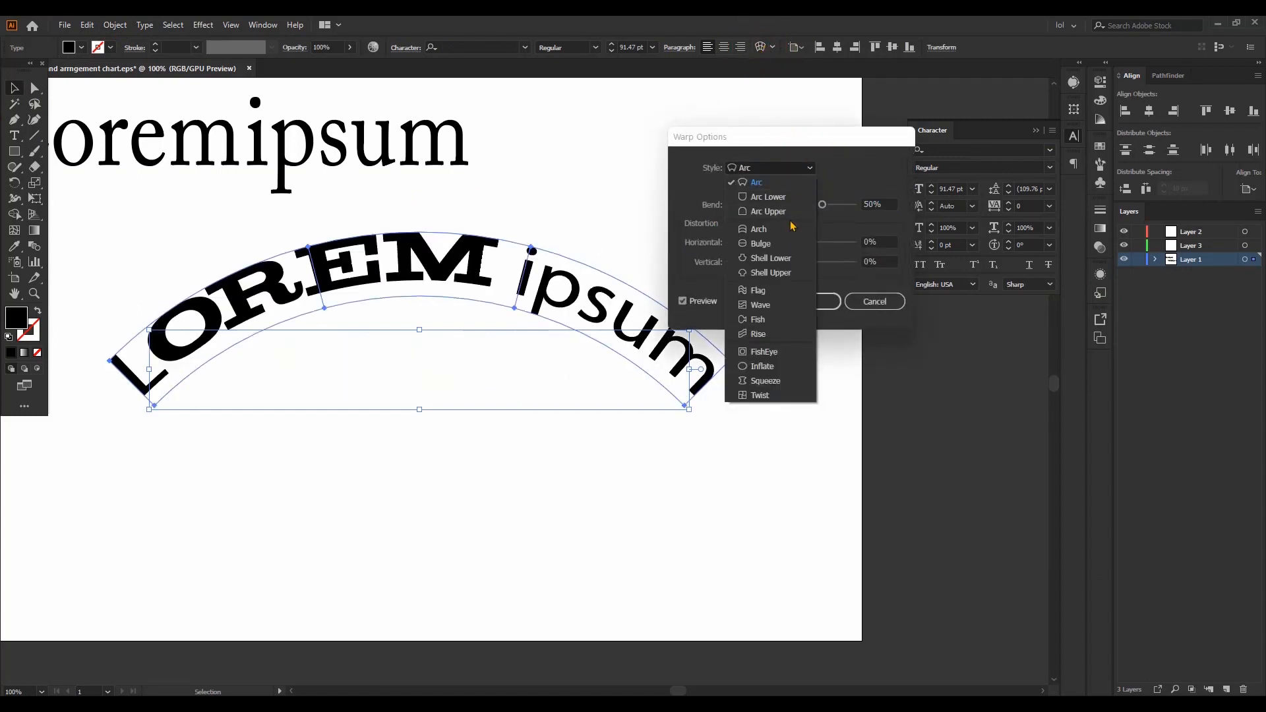
{"action": "left_click", "coordinate": [783, 228]}
{"action": "left_click", "coordinate": [802, 173]}
{"action": "left_click", "coordinate": [769, 229]}
{"action": "left_click", "coordinate": [780, 170]}
{"action": "left_click", "coordinate": [773, 210]}
{"action": "mouse_move", "coordinate": [822, 205]}
{"action": "left_mouse_down"}
{"action": "mouse_move", "coordinate": [800, 208]}
{"action": "mouse_move", "coordinate": [814, 207]}
{"action": "left_mouse_up"}
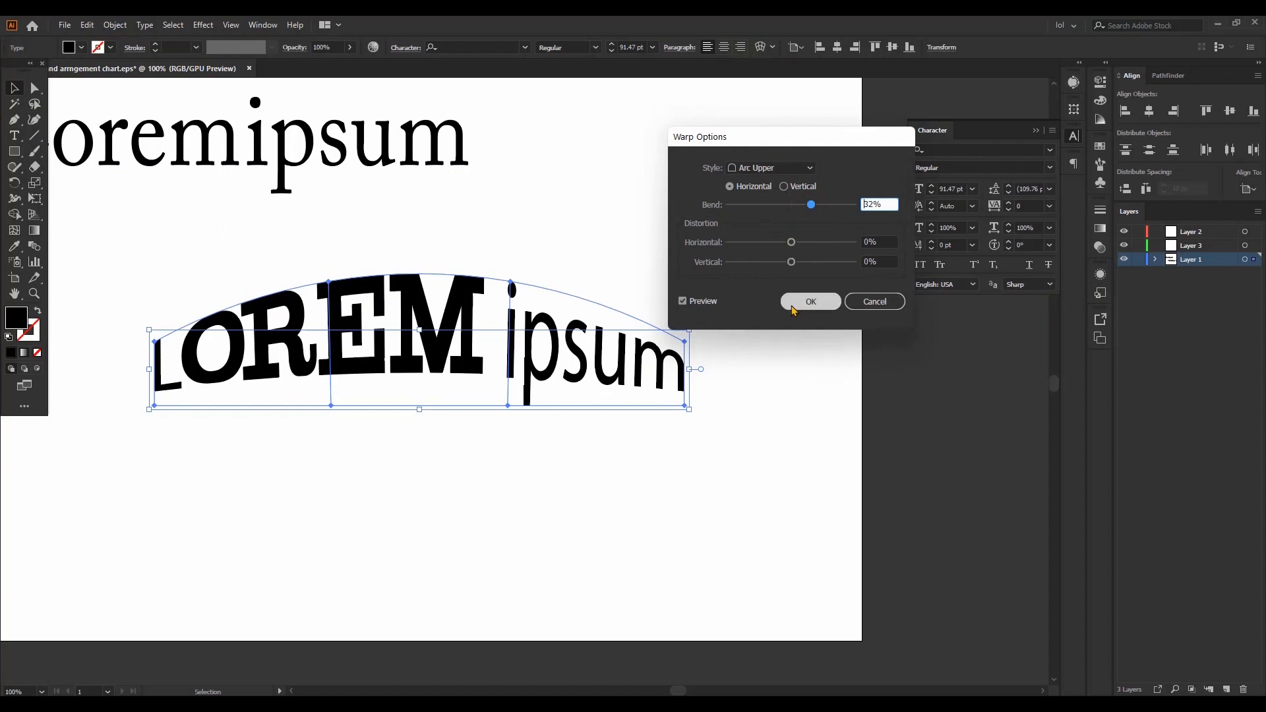
{"action": "left_click", "coordinate": [792, 303]}
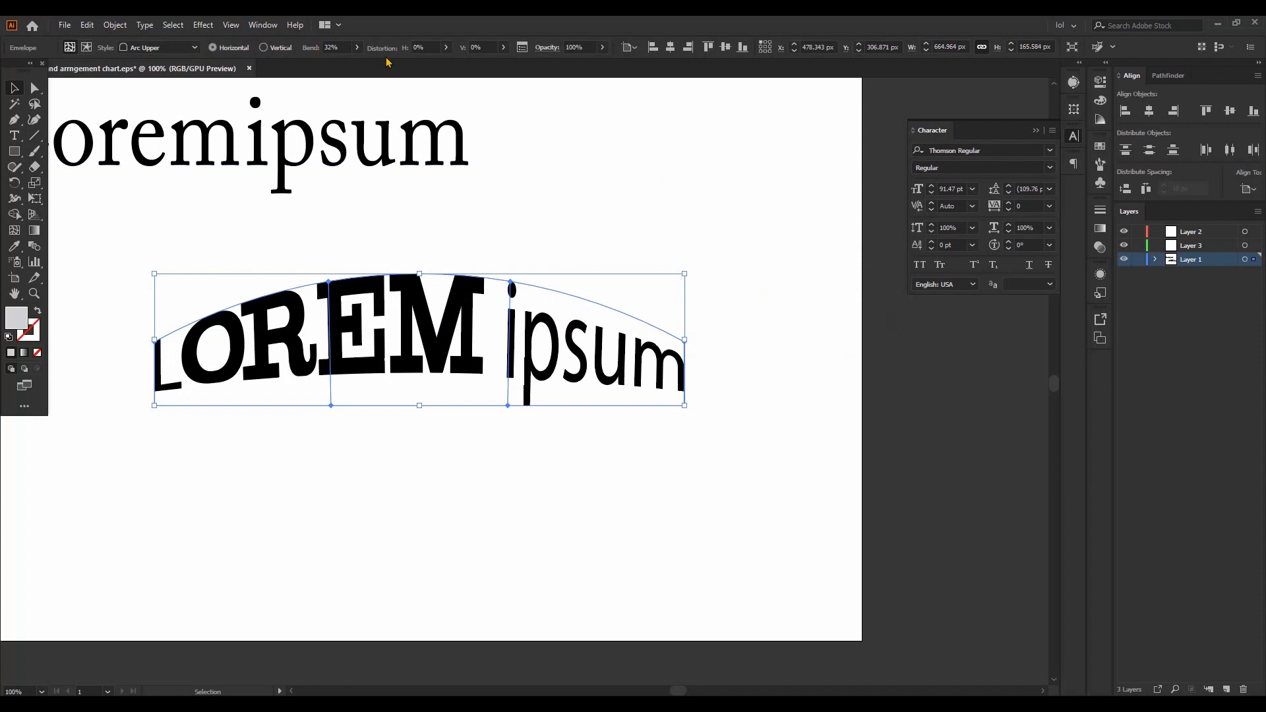
Edit the contents of the warped text, inserting "DS" between the R and E of the first word
{"action": "left_click", "coordinate": [86, 47]}
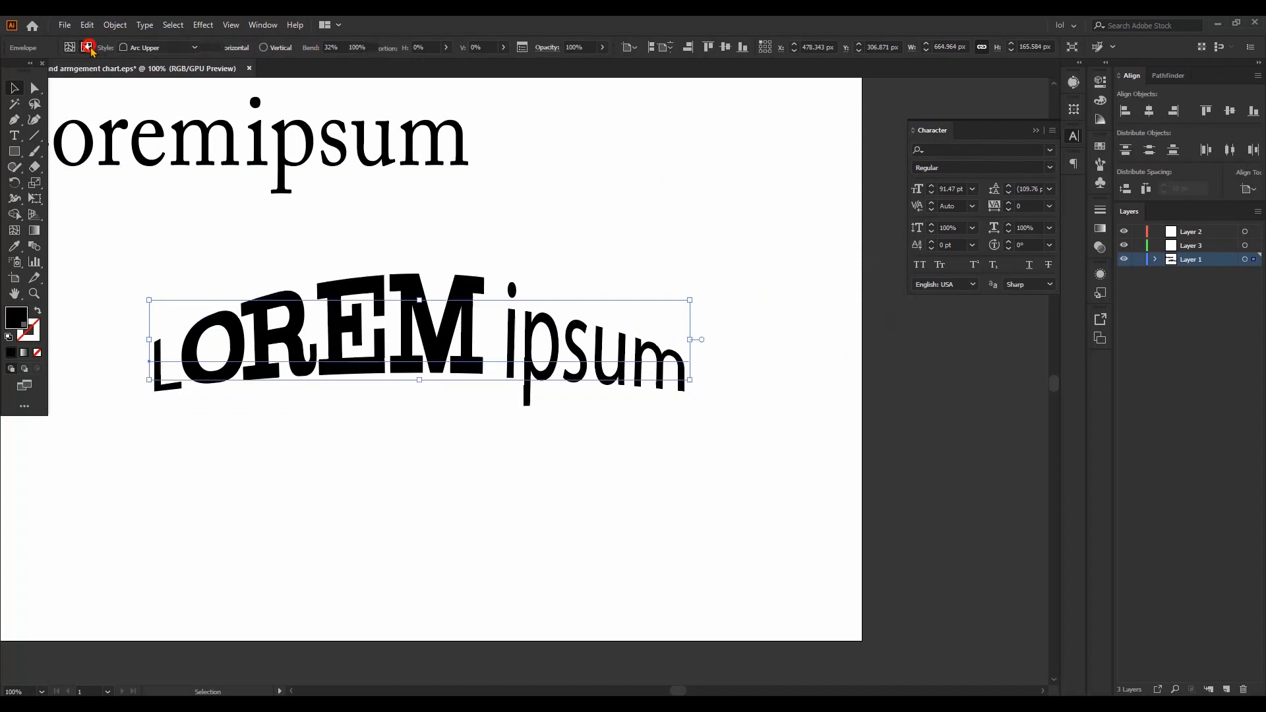
{"action": "left_click", "coordinate": [15, 135]}
{"action": "left_click", "coordinate": [344, 323]}
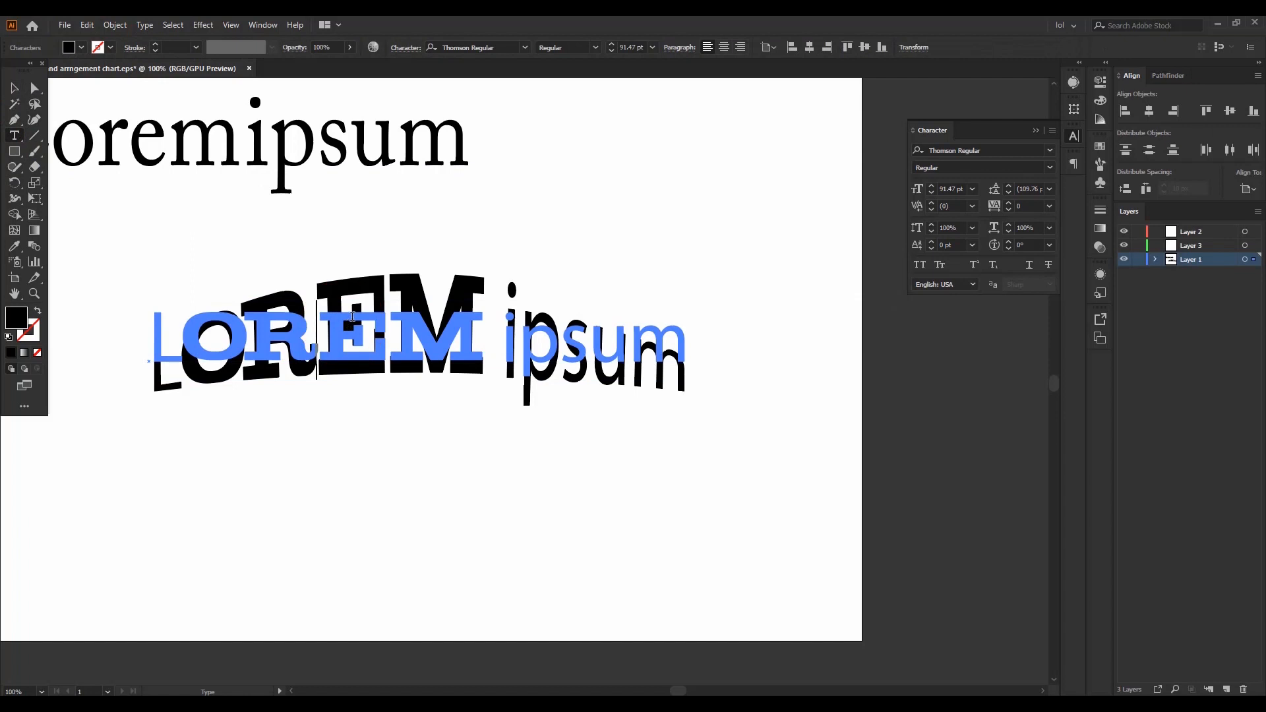
{"action": "type", "text": "DS"}
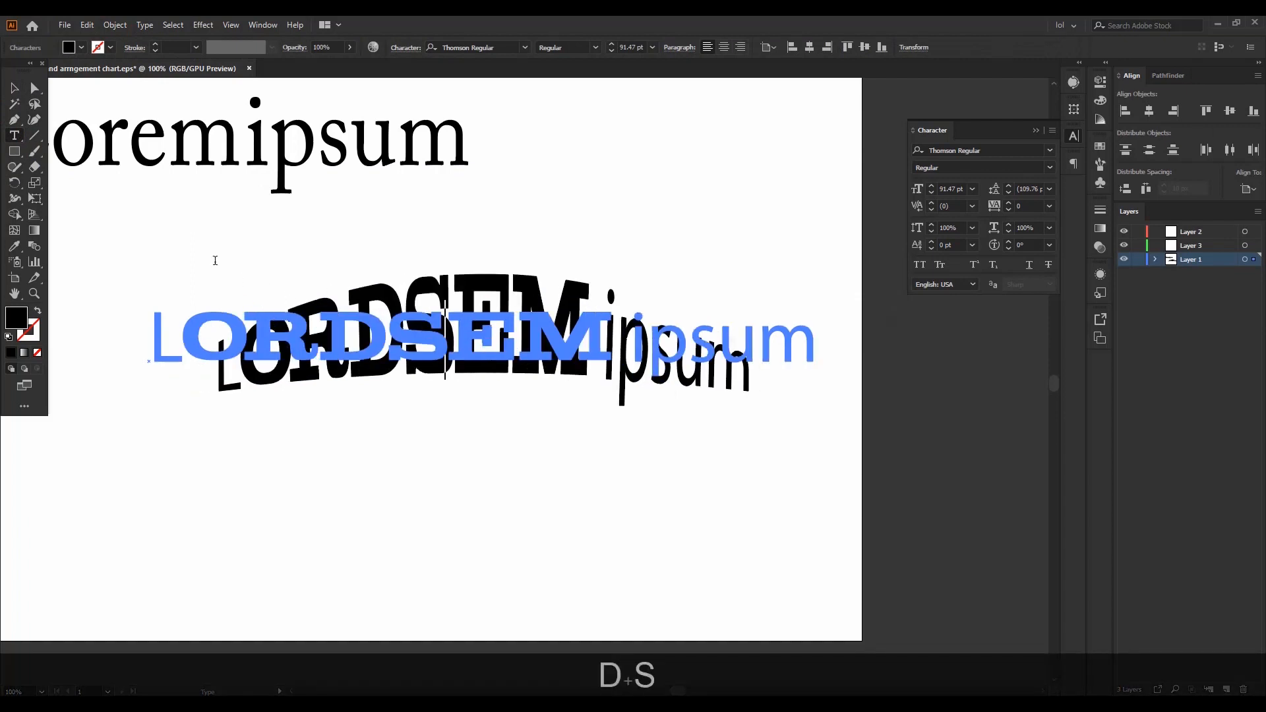
{"action": "key", "text": "Escape"}
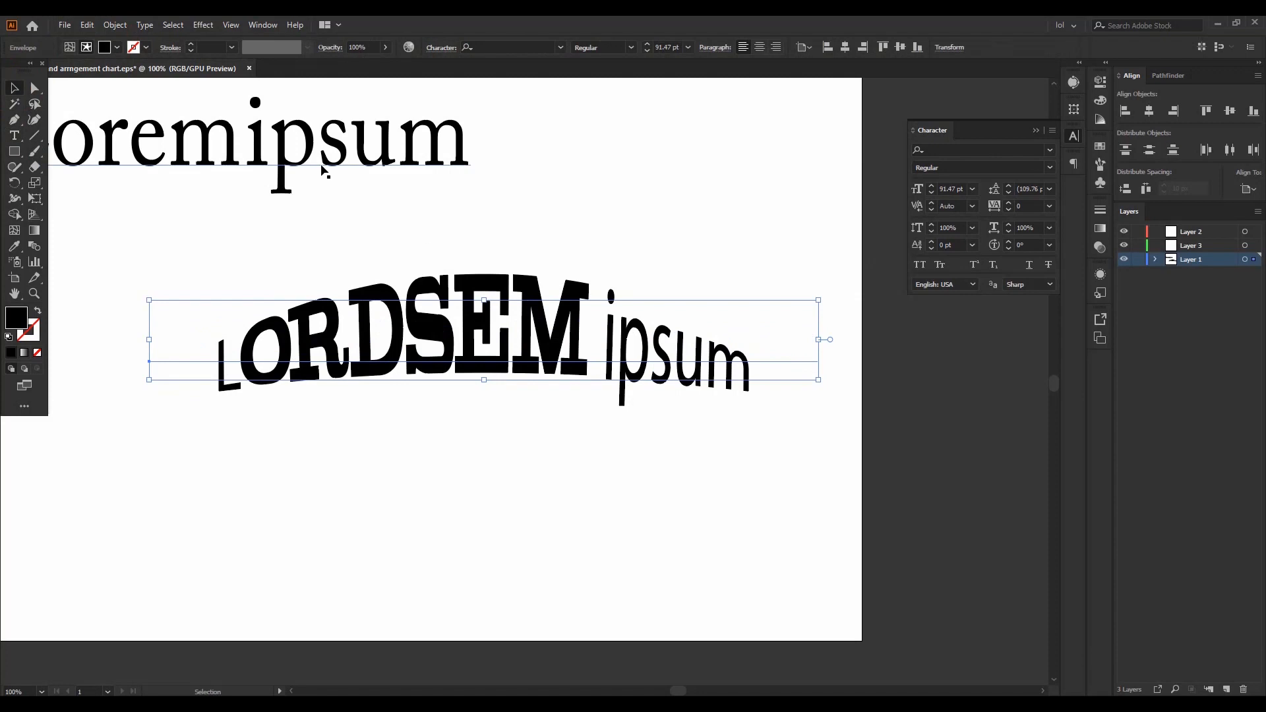
Return to editing the envelope, set its bend to 37% and move the warped text slightly down and left
{"action": "left_click", "coordinate": [69, 47]}
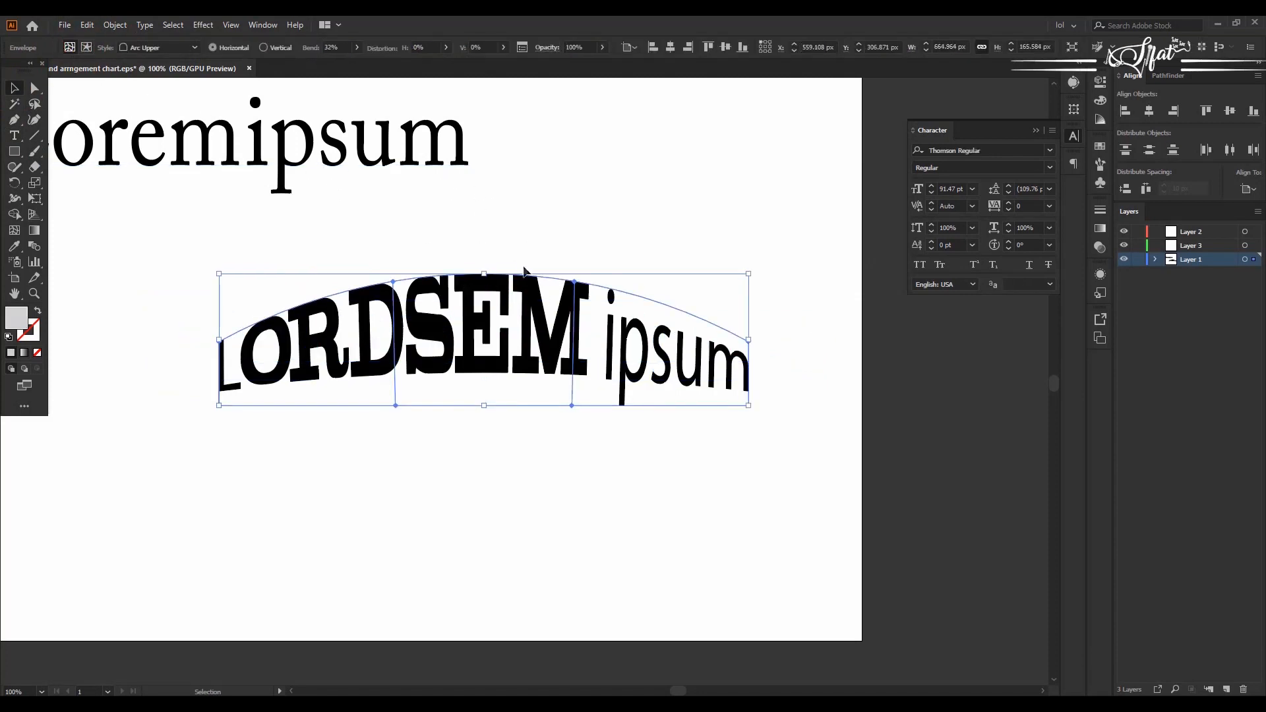
{"action": "left_click", "coordinate": [357, 49]}
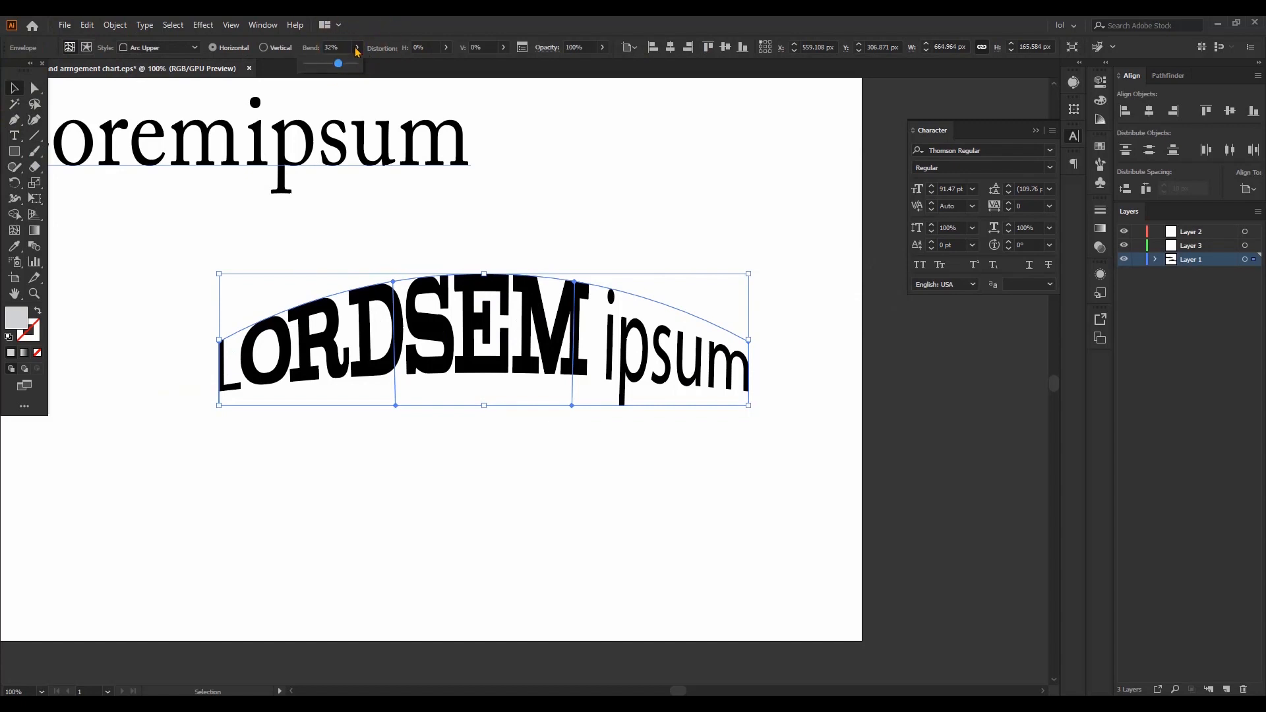
{"action": "left_click", "coordinate": [339, 64]}
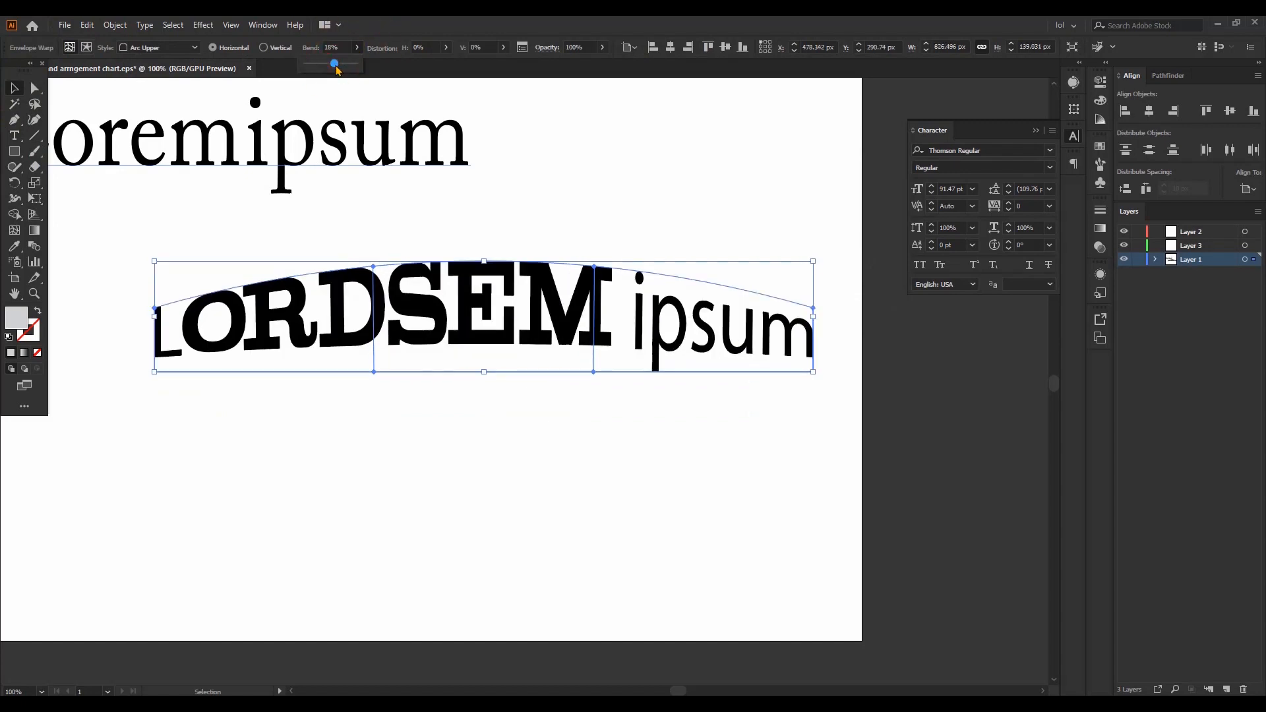
{"action": "left_click", "coordinate": [339, 63]}
{"action": "left_click", "coordinate": [596, 135]}
{"action": "left_click", "coordinate": [568, 188]}
{"action": "left_click_drag", "start_coordinate": [550, 243], "coordinate": [530, 307]}
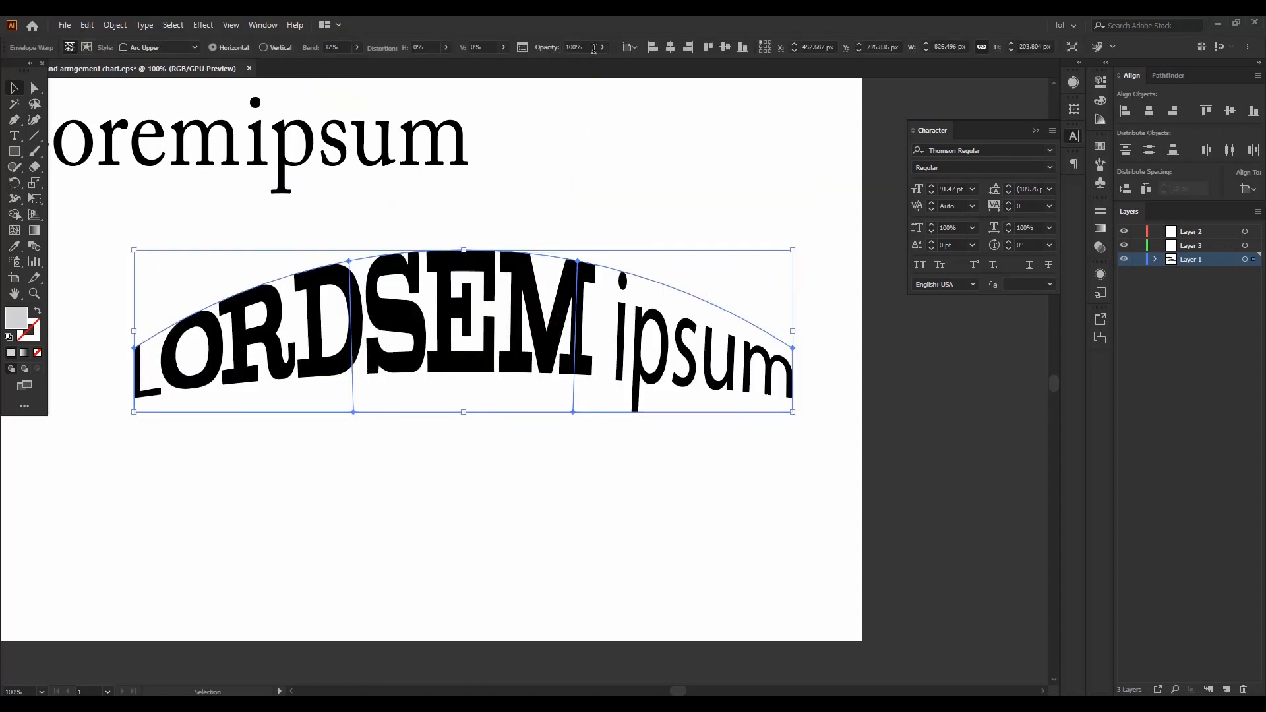
Set the warped text's opacity to 94%
{"action": "left_click", "coordinate": [601, 48]}
{"action": "mouse_move", "coordinate": [599, 63]}
{"action": "left_mouse_down"}
{"action": "mouse_move", "coordinate": [582, 71]}
{"action": "mouse_move", "coordinate": [597, 63]}
{"action": "left_mouse_up"}
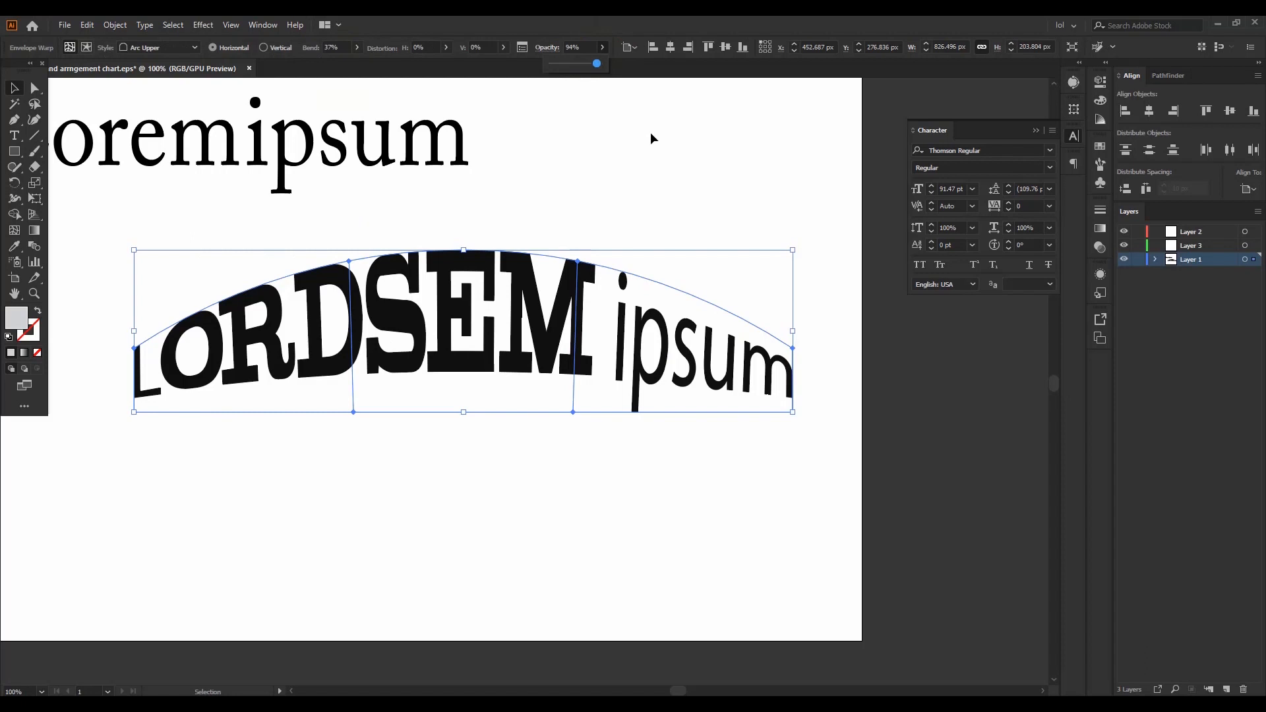
{"action": "scroll", "coordinate": [651, 132], "scroll_direction": "down", "scroll_amount": 2}
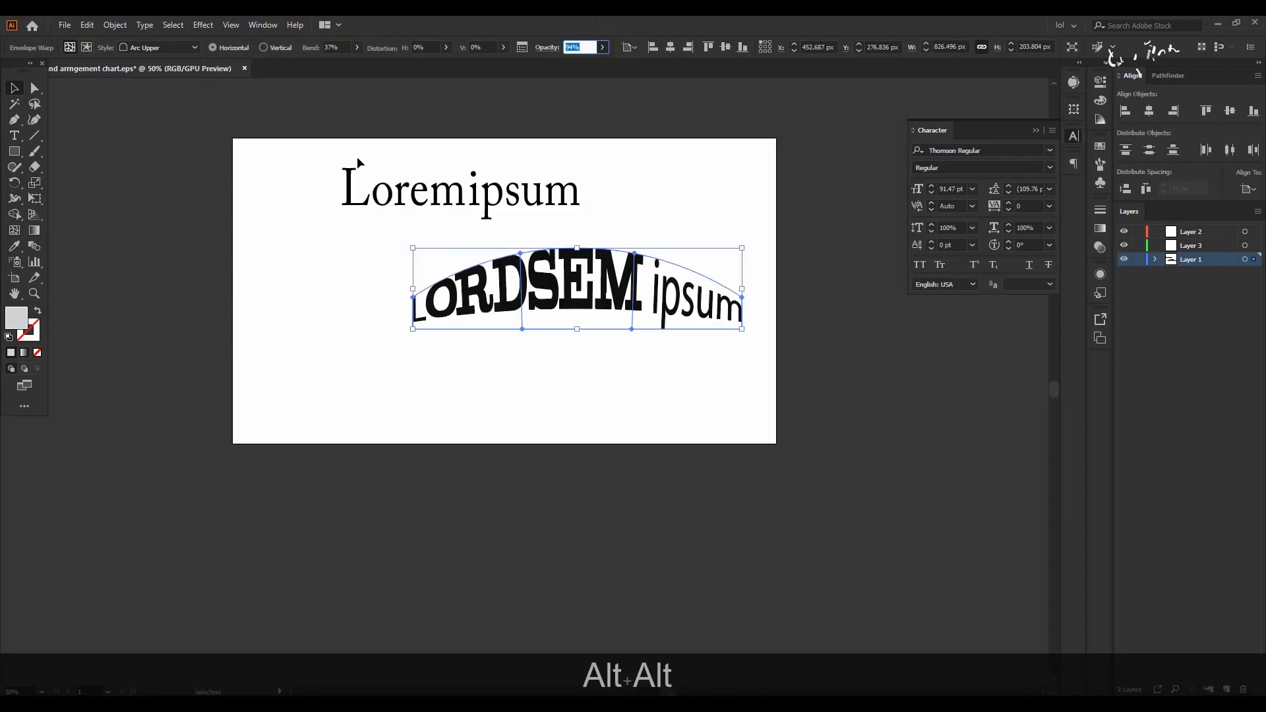